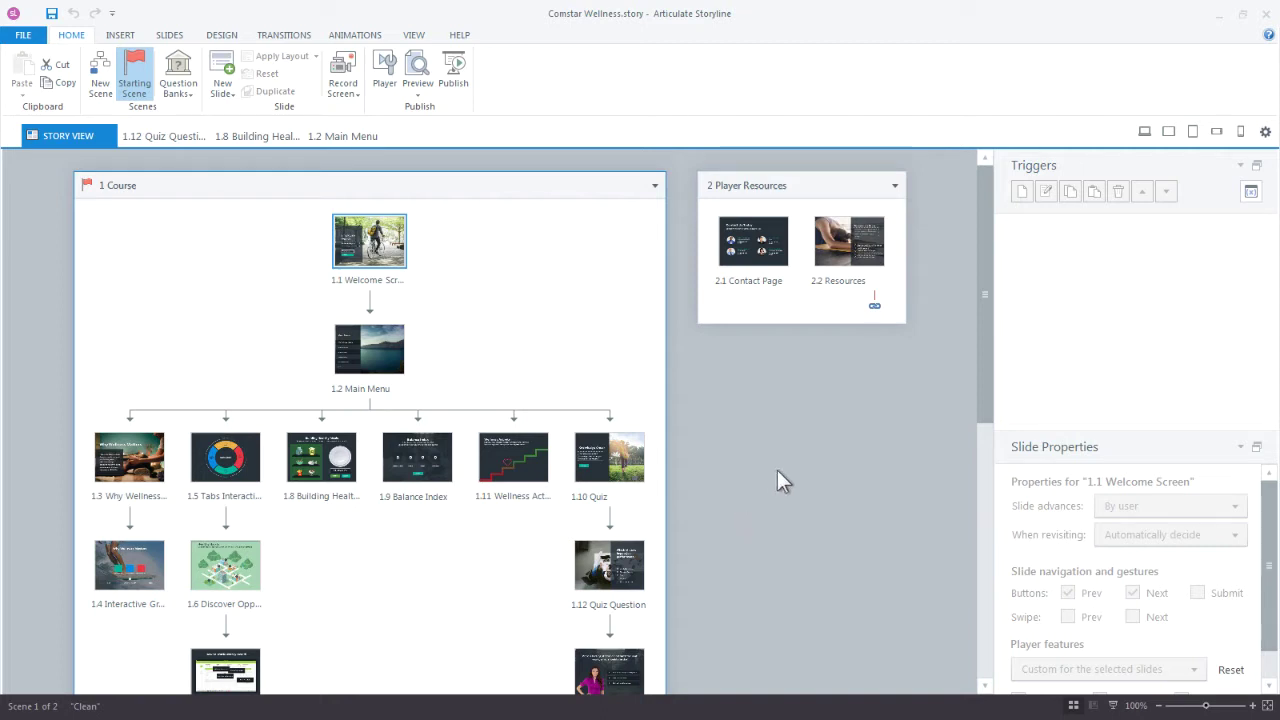
# Step: Open the 1.2 Main Menu slide for editing and close the Preview options without choosing one
pyautogui.doubleClick(381, 350)
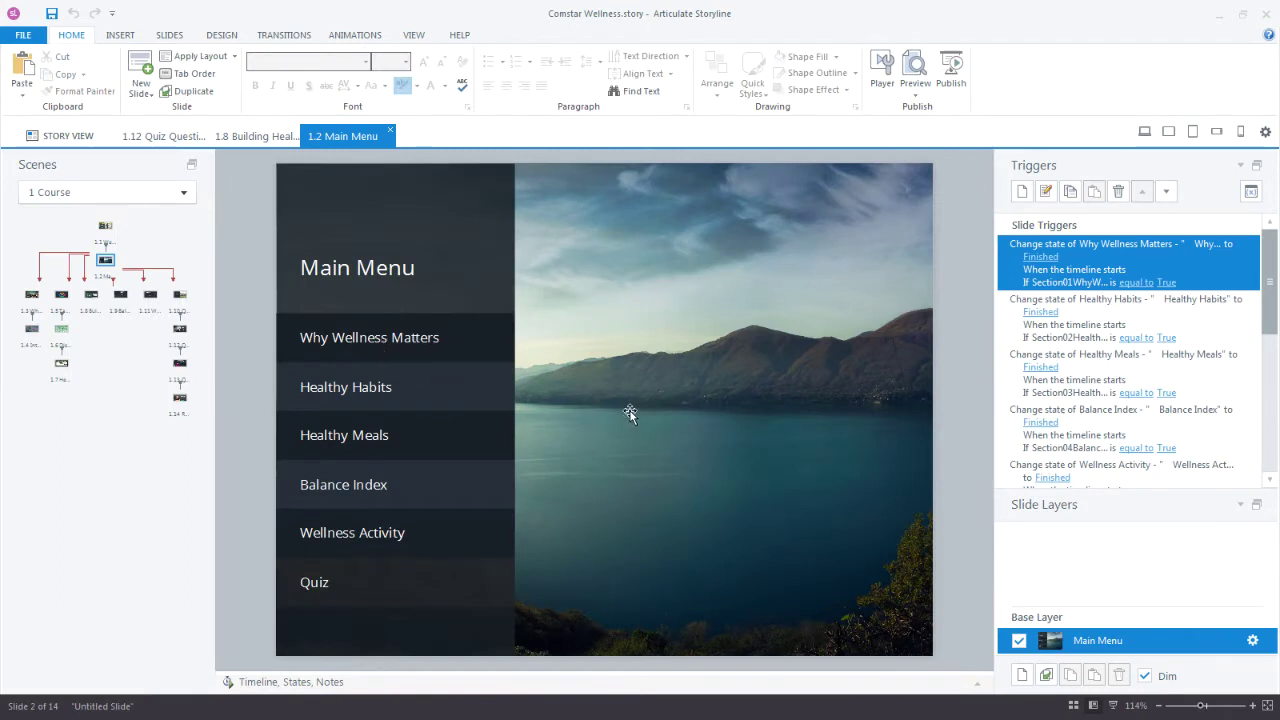
pyautogui.click(914, 92)
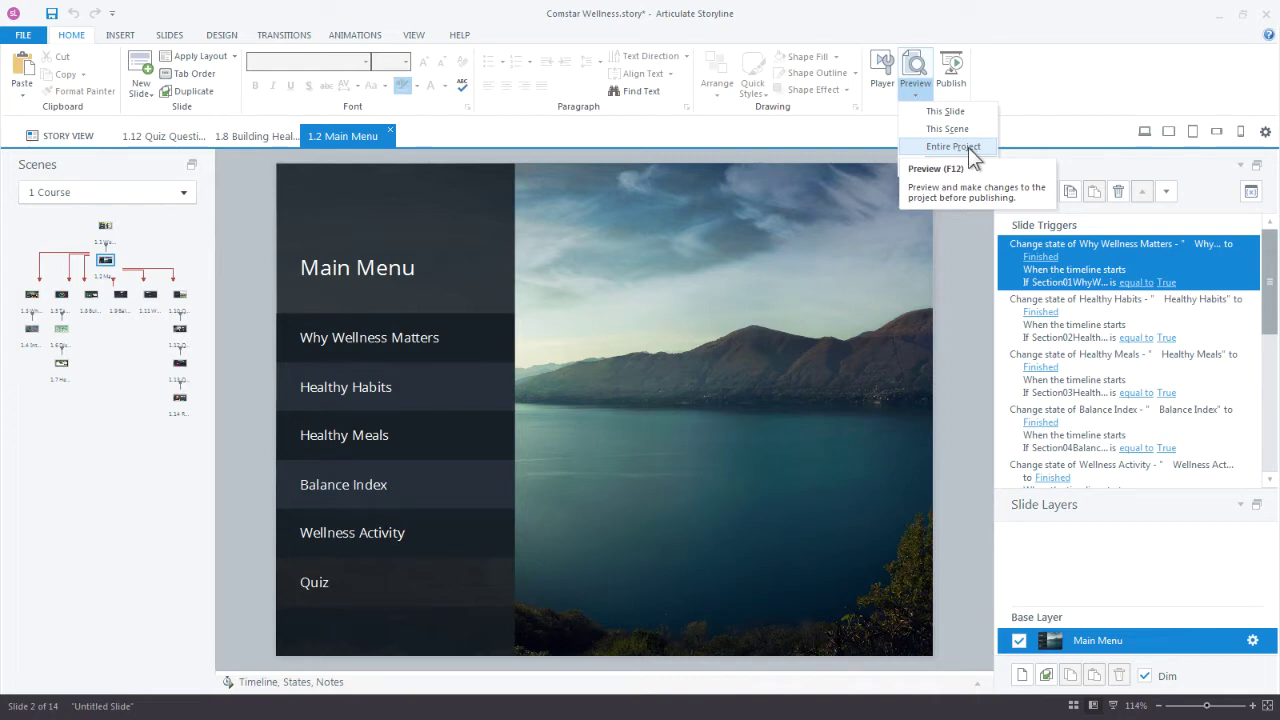
pyautogui.click(968, 227)
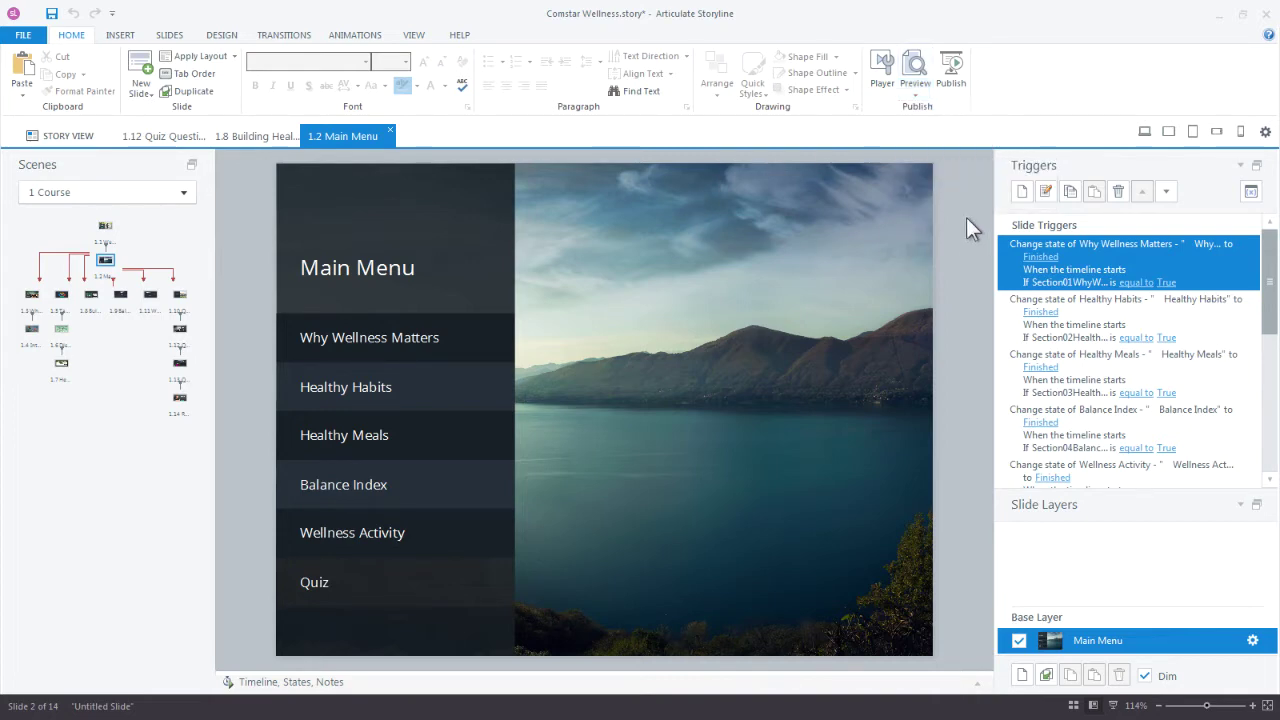
# Step: Preview the Main Menu on tablet landscape, tablet portrait and phone portrait, ending on phone landscape
pyautogui.click(1166, 130)
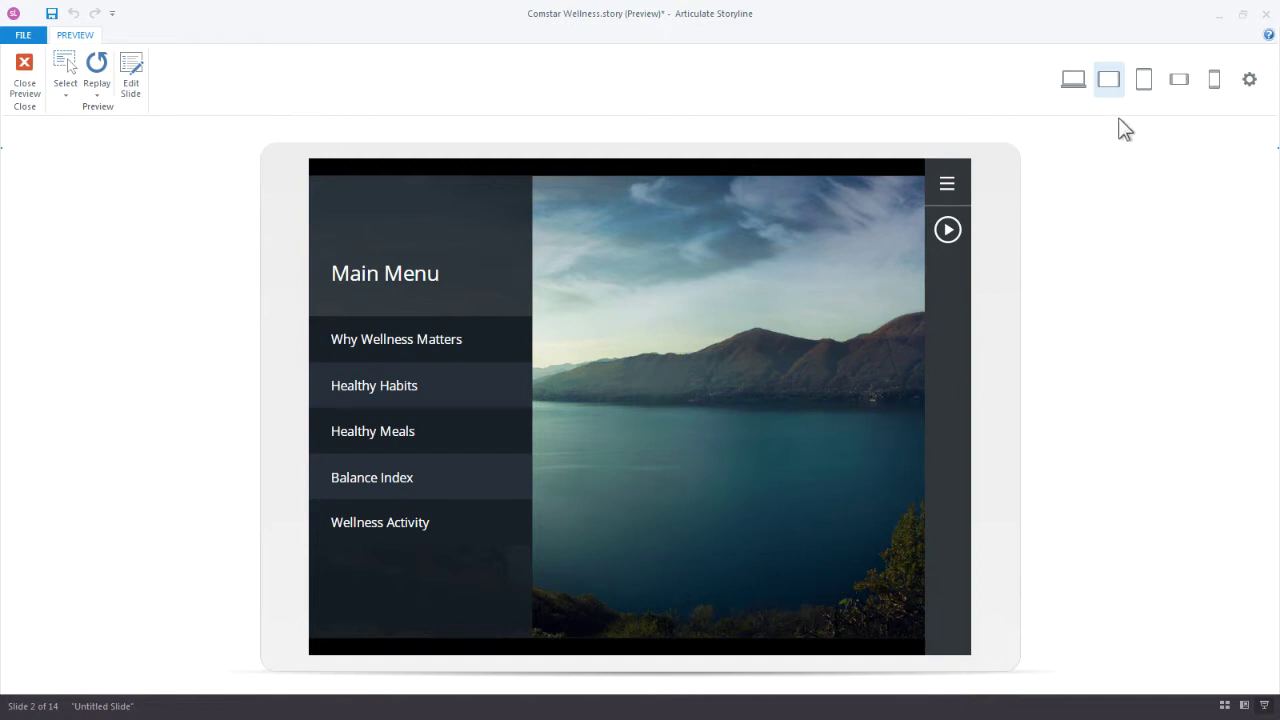
pyautogui.click(1138, 80)
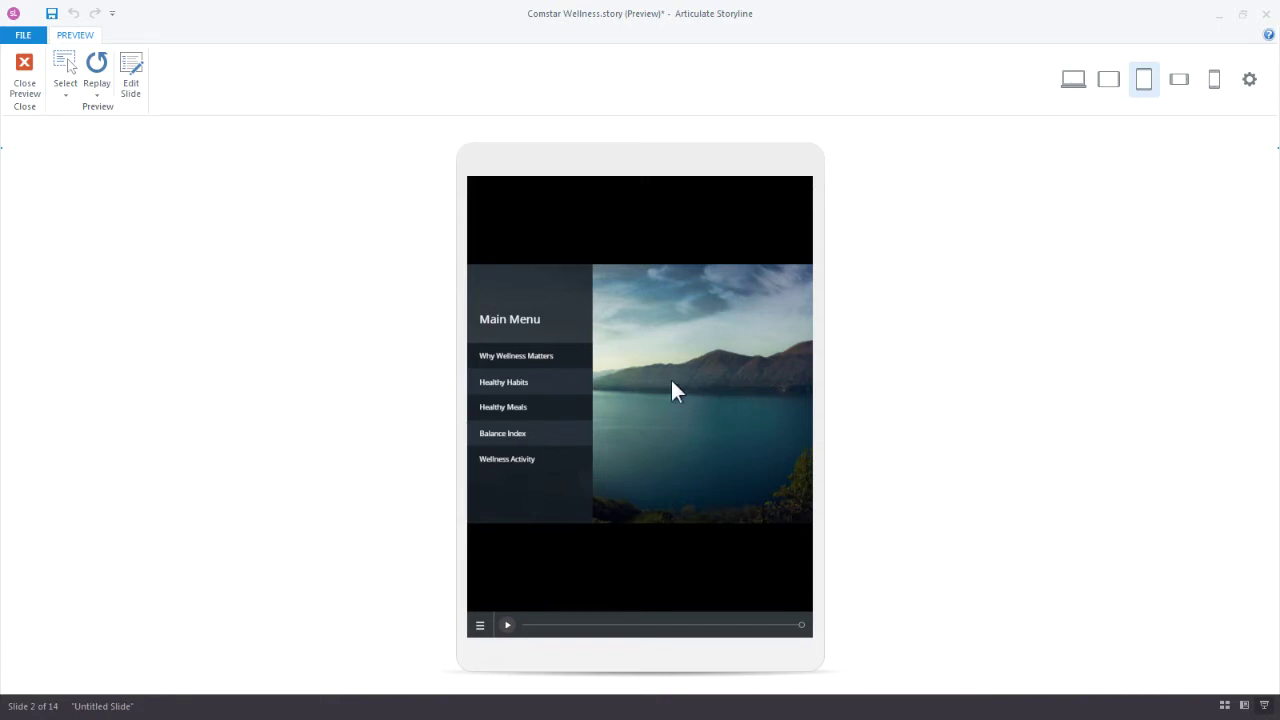
pyautogui.click(1180, 79)
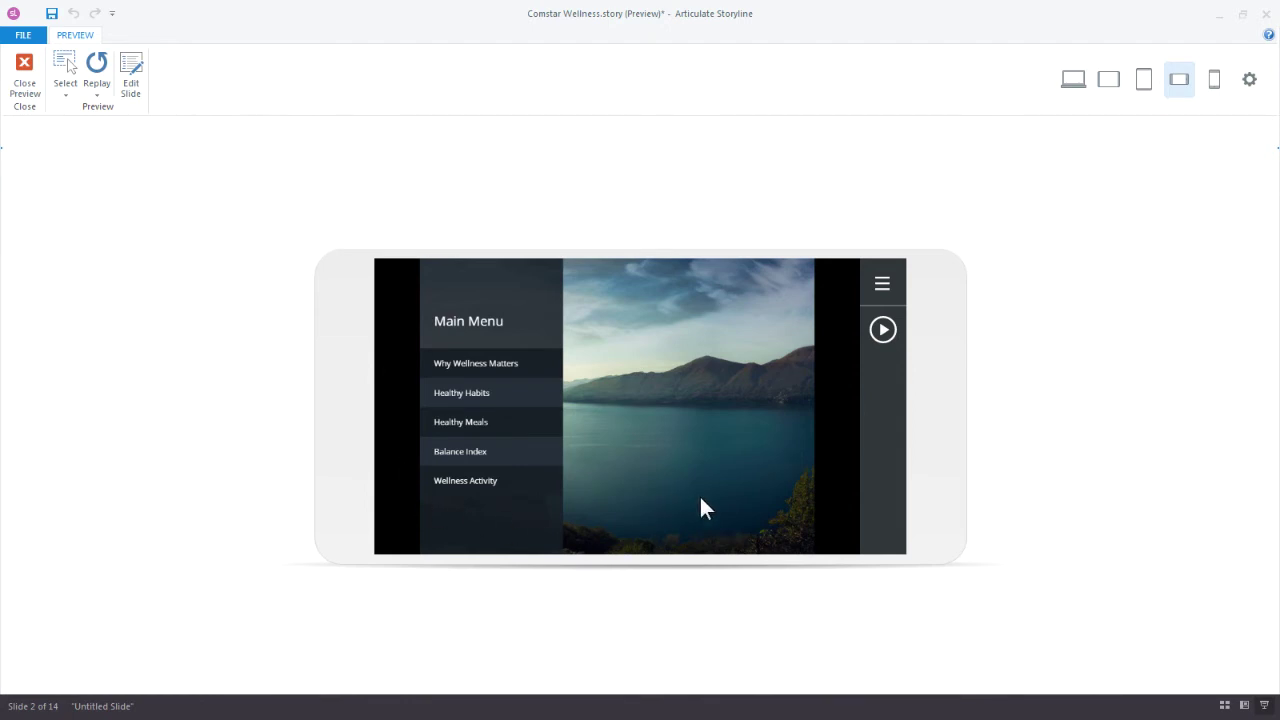
pyautogui.click(1222, 78)
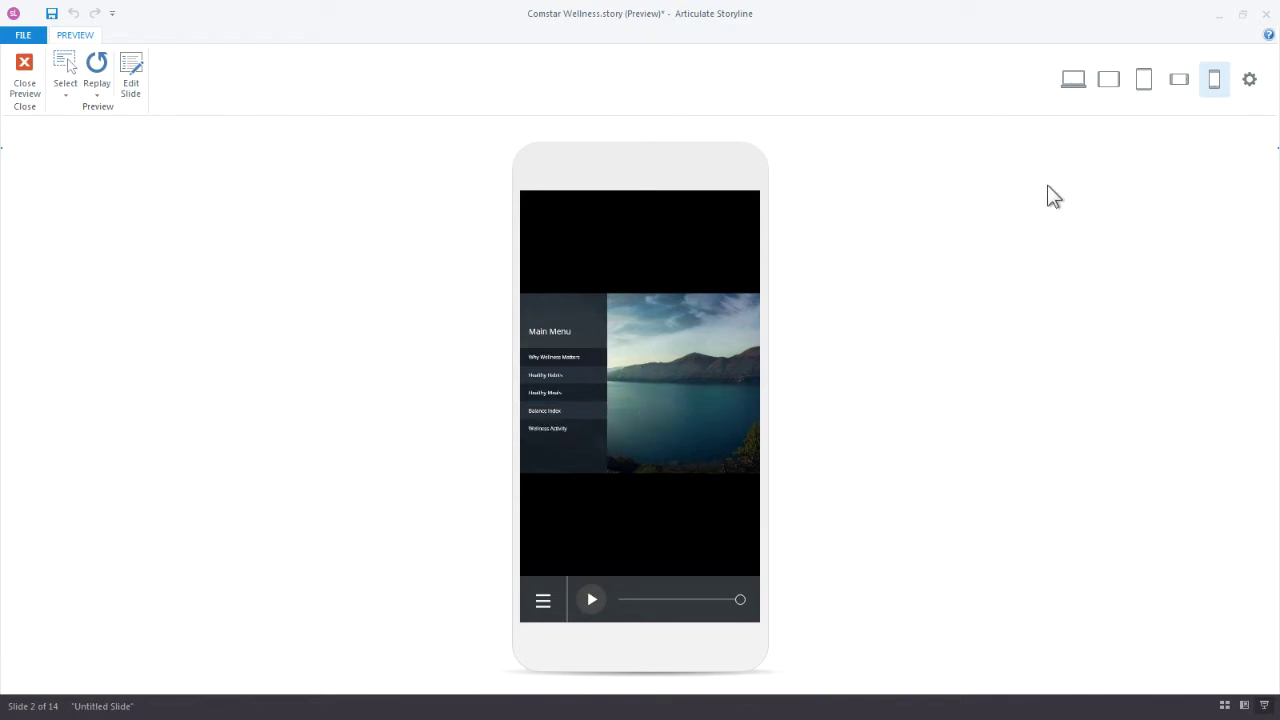
pyautogui.click(1178, 82)
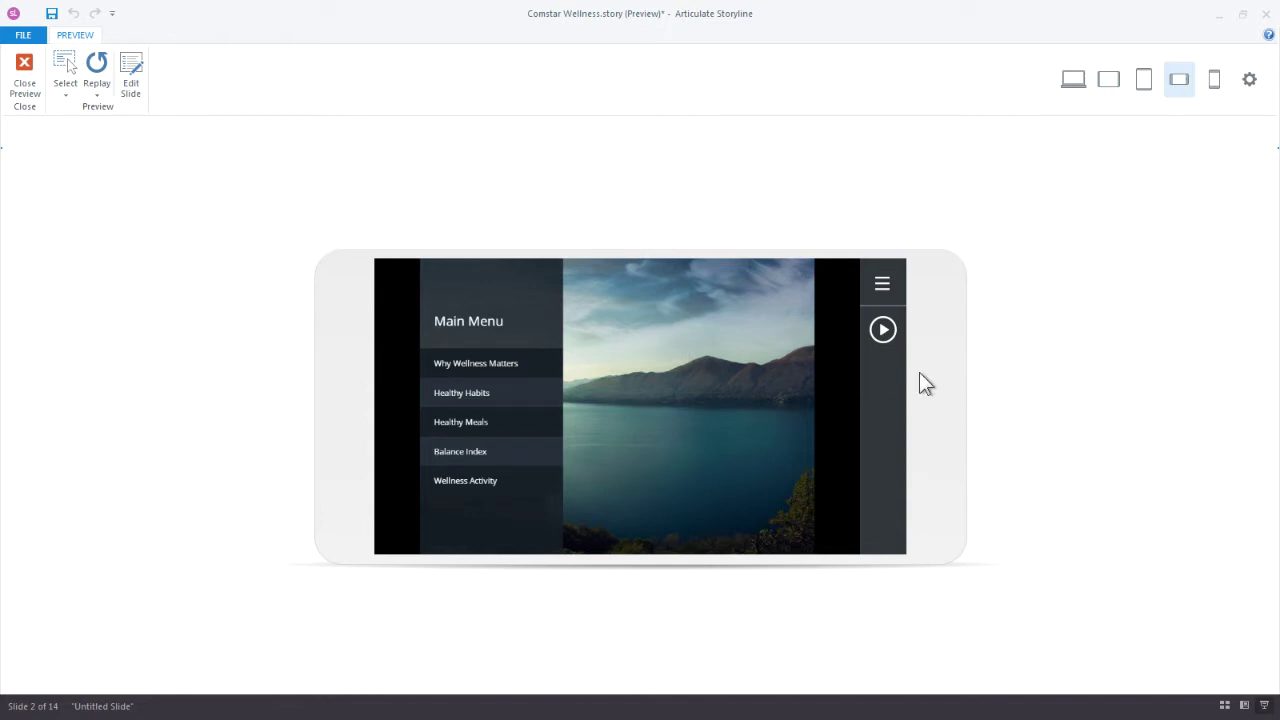
# Step: Set both Tablets and Phones to Landscape Only in the Responsive Playback settings
pyautogui.click(1249, 84)
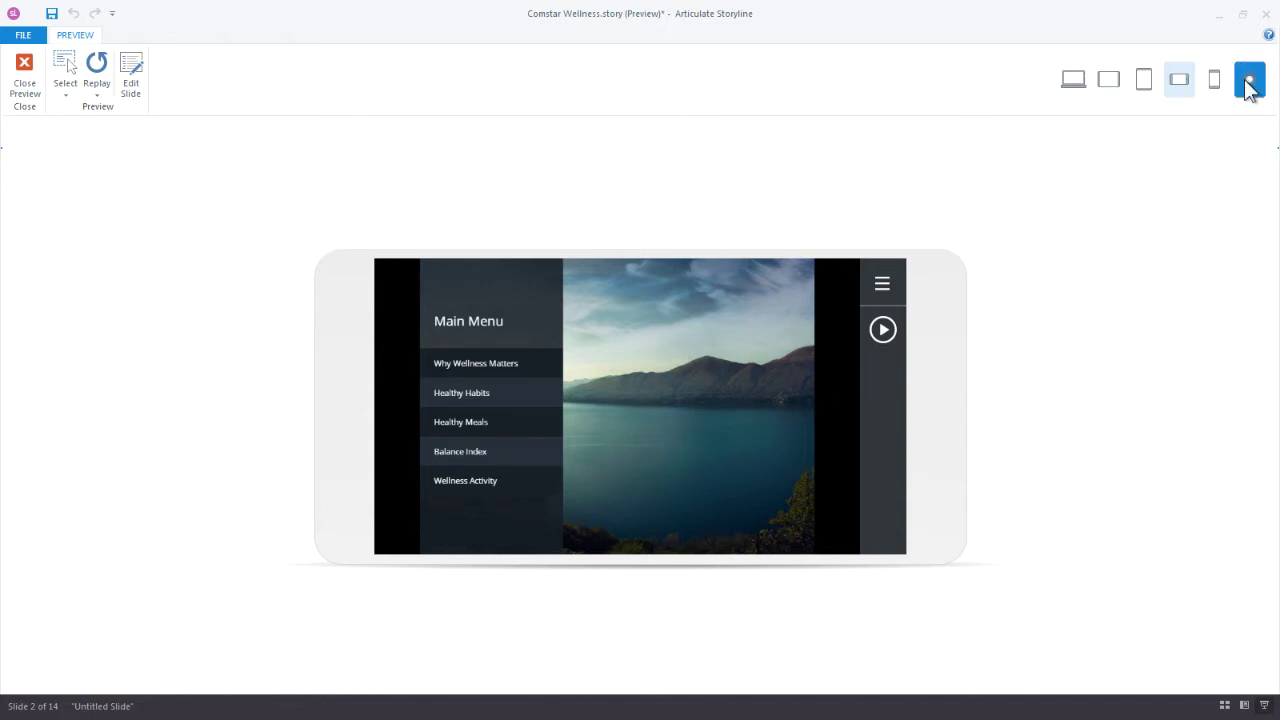
pyautogui.moveTo(627, 258); pyautogui.dragTo(754, 128)
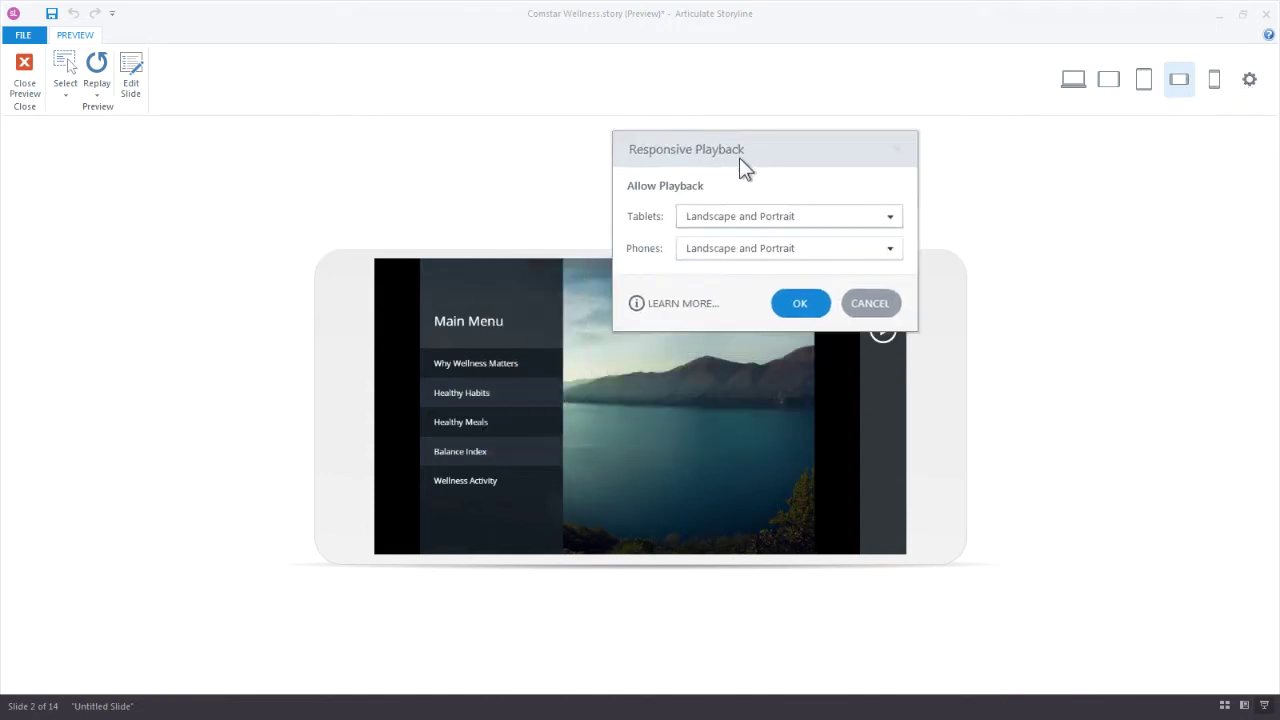
pyautogui.click(730, 218)
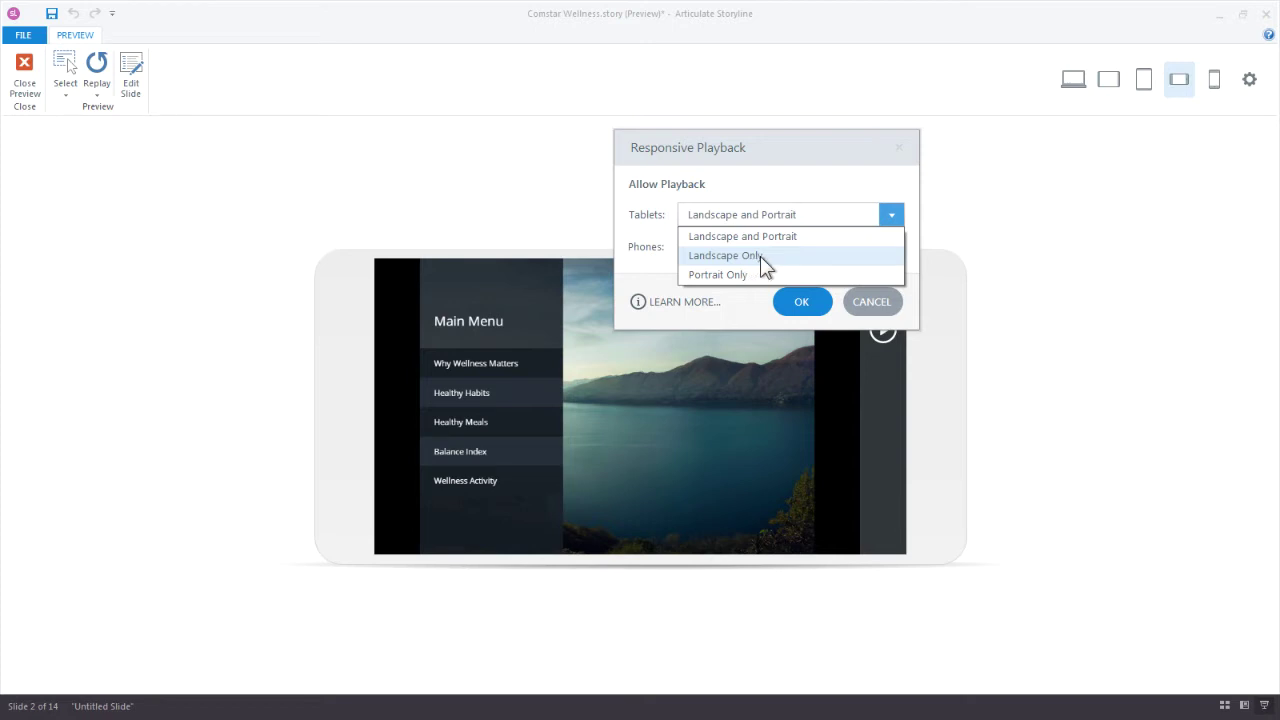
pyautogui.click(760, 255)
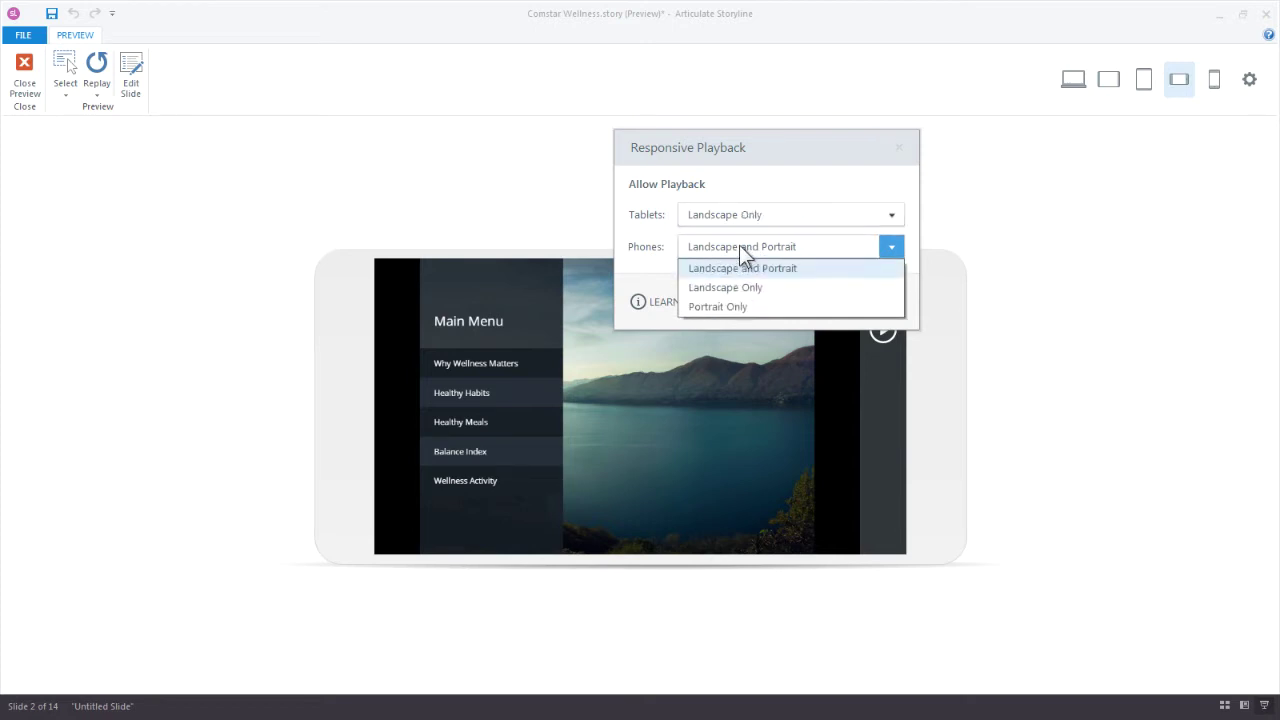
pyautogui.click(711, 289)
pyautogui.click(803, 304)
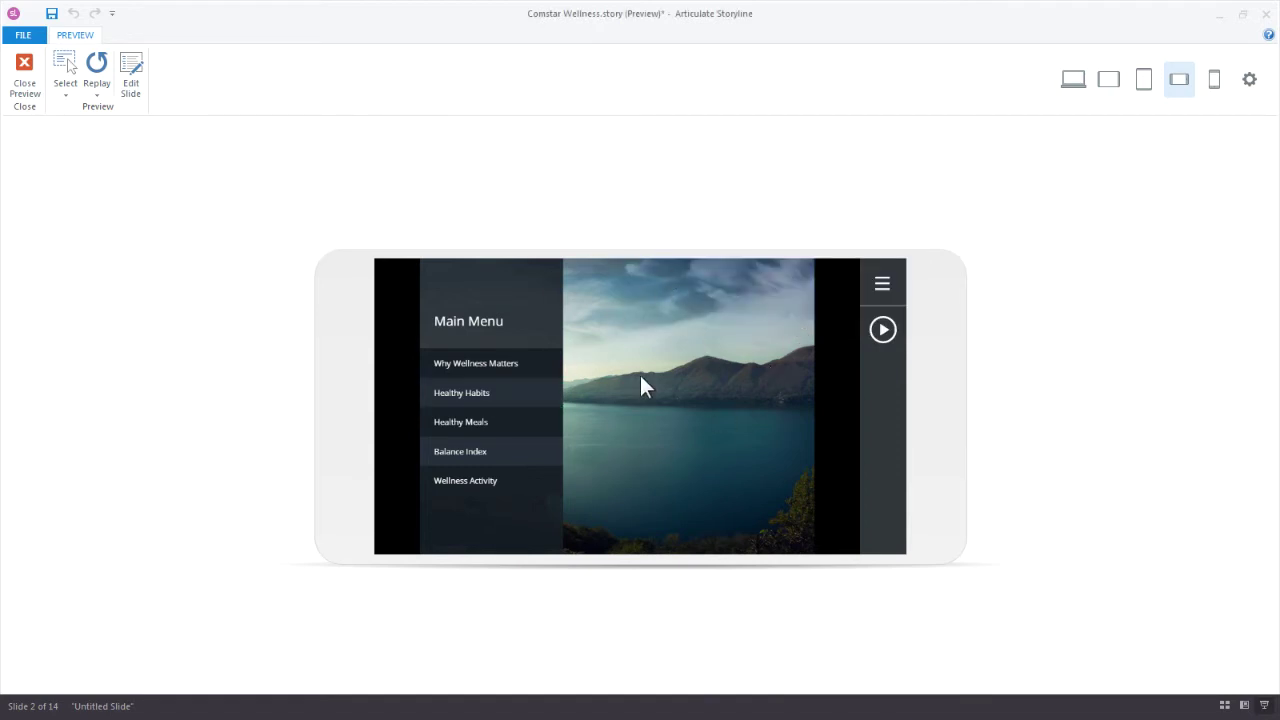
# Step: Check the tablet, desktop and phone previews; portrait views now show a rotate prompt
pyautogui.click(1143, 90)
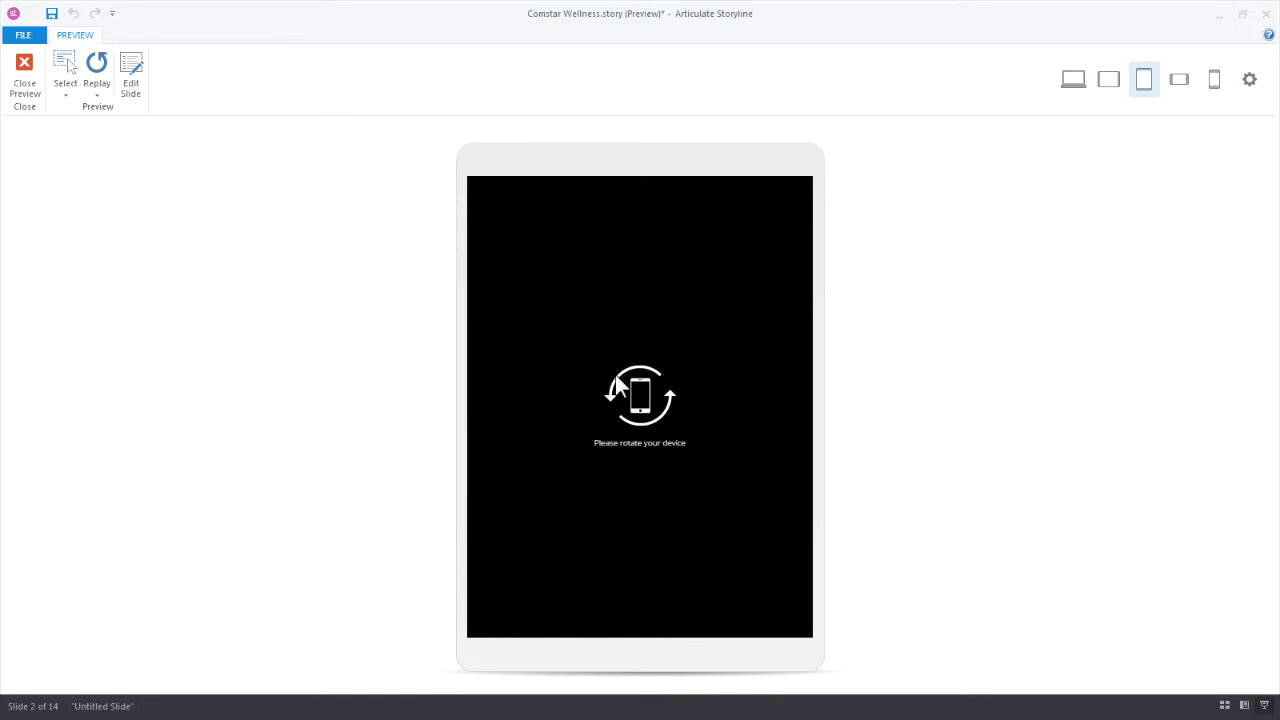
pyautogui.click(1112, 79)
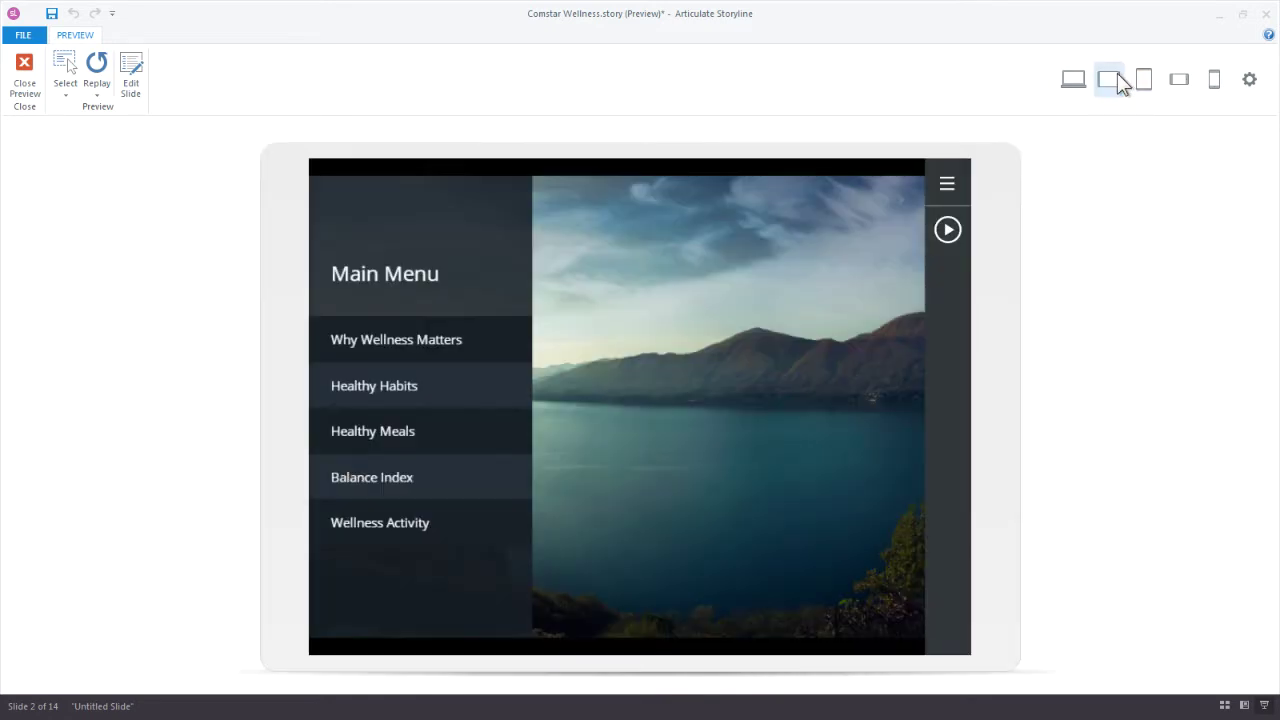
pyautogui.click(1078, 86)
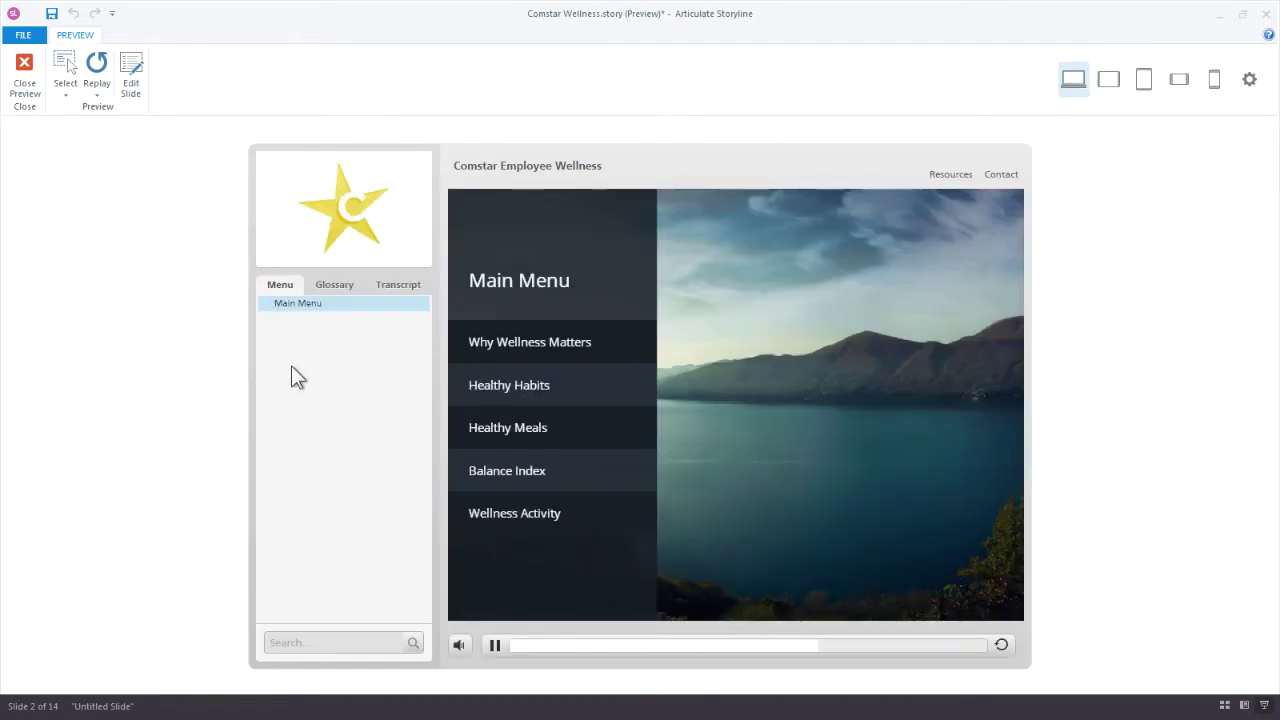
pyautogui.click(1175, 86)
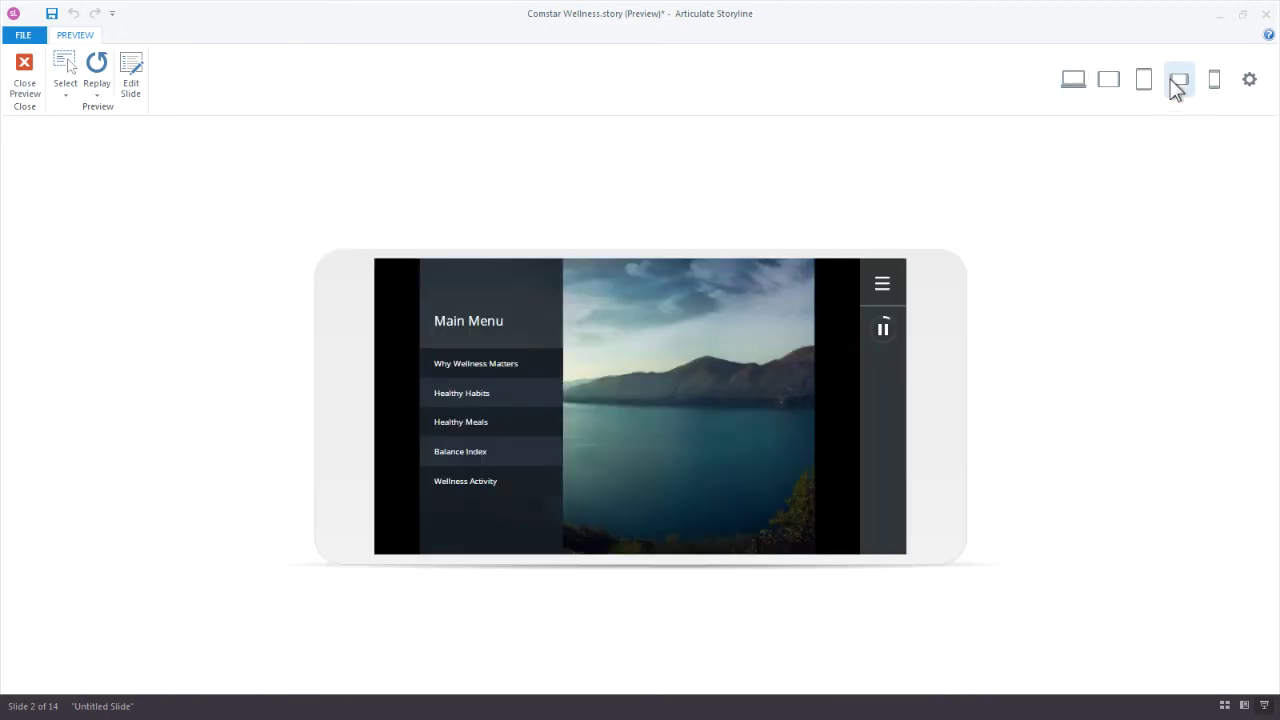
pyautogui.click(1211, 83)
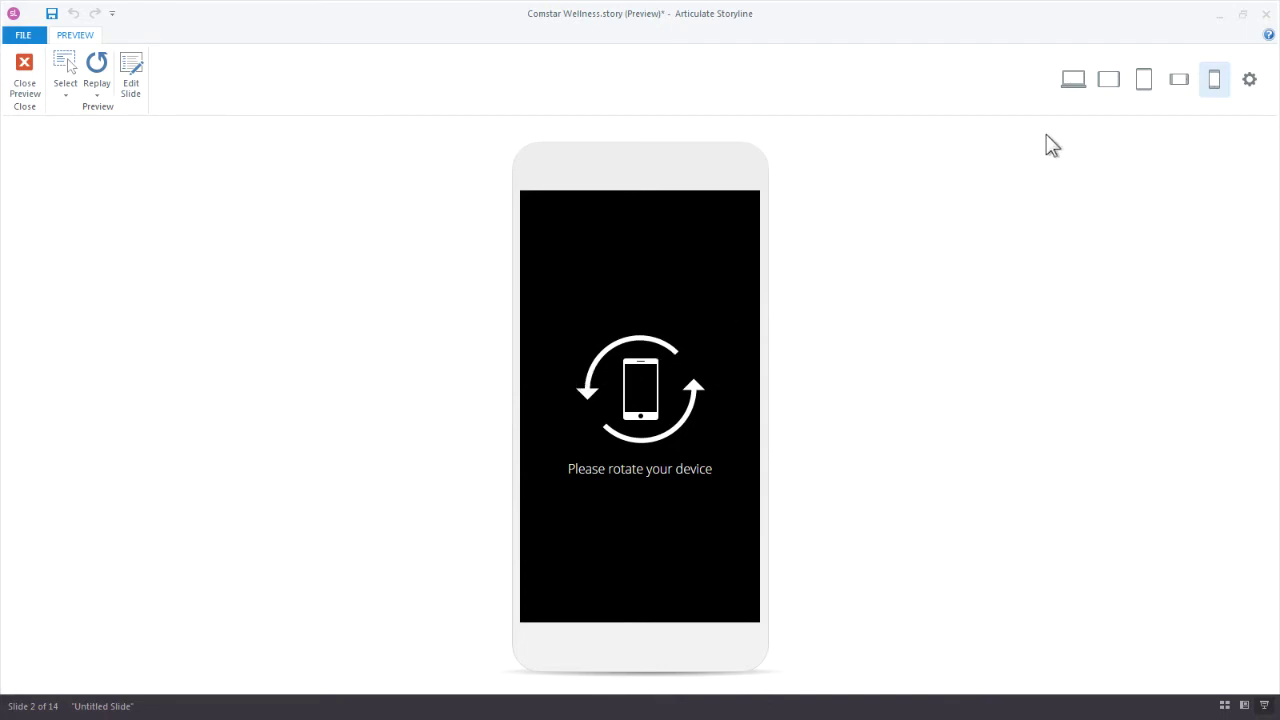
# Step: Review the Responsive Playback settings again, leaving Landscape Only unchanged
pyautogui.click(1249, 80)
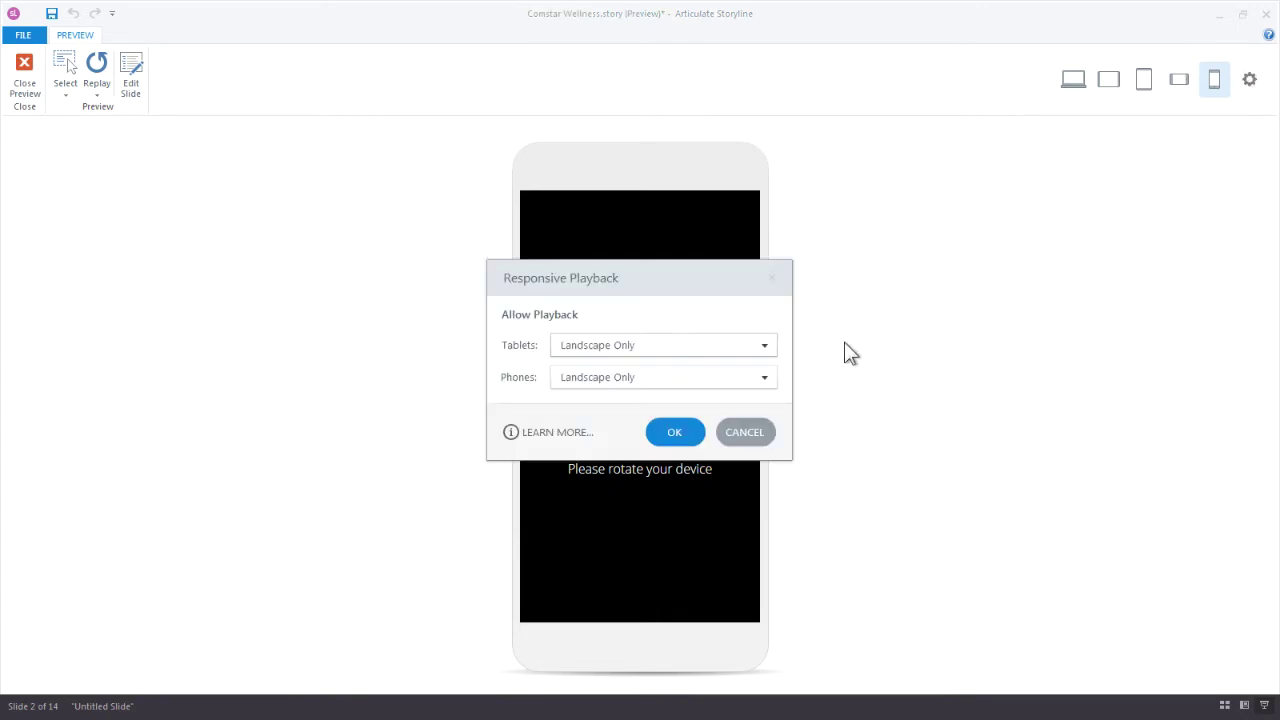
pyautogui.click(579, 344)
pyautogui.click(632, 295)
pyautogui.click(680, 436)
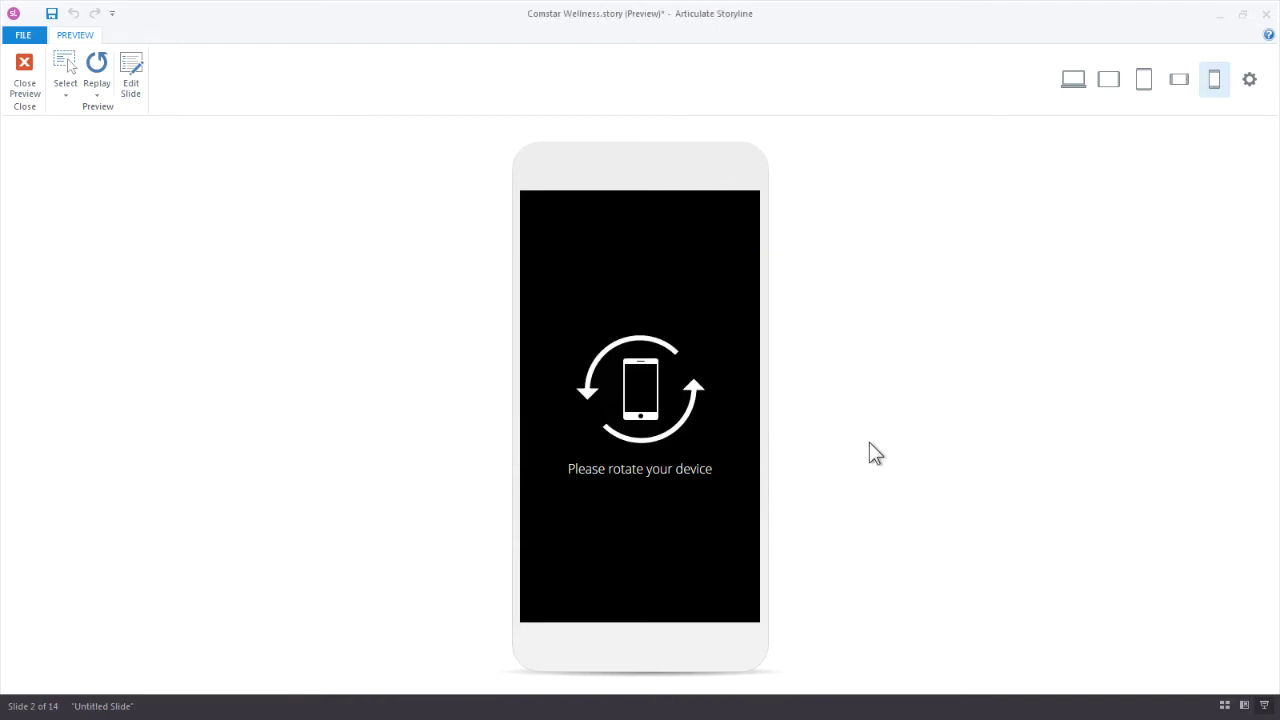
# Step: Close the preview and publish to Articulate 360 as a new version of an existing item
pyautogui.click(25, 72)
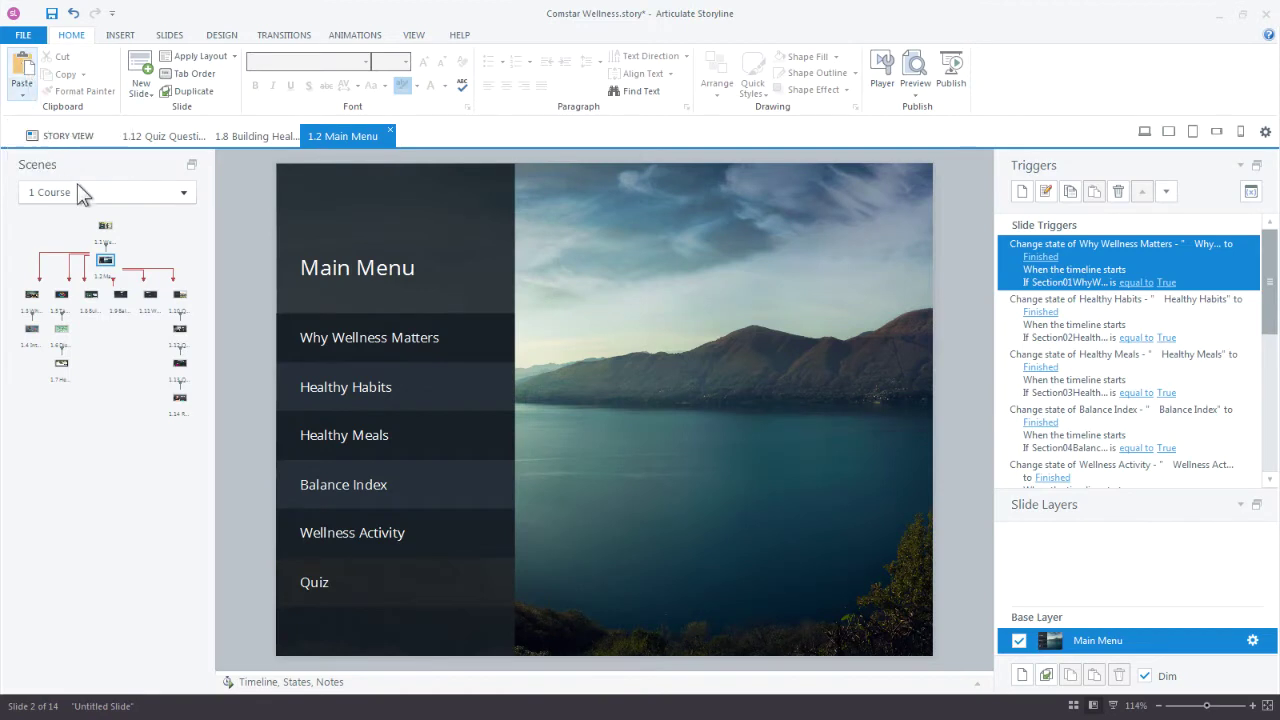
pyautogui.click(950, 68)
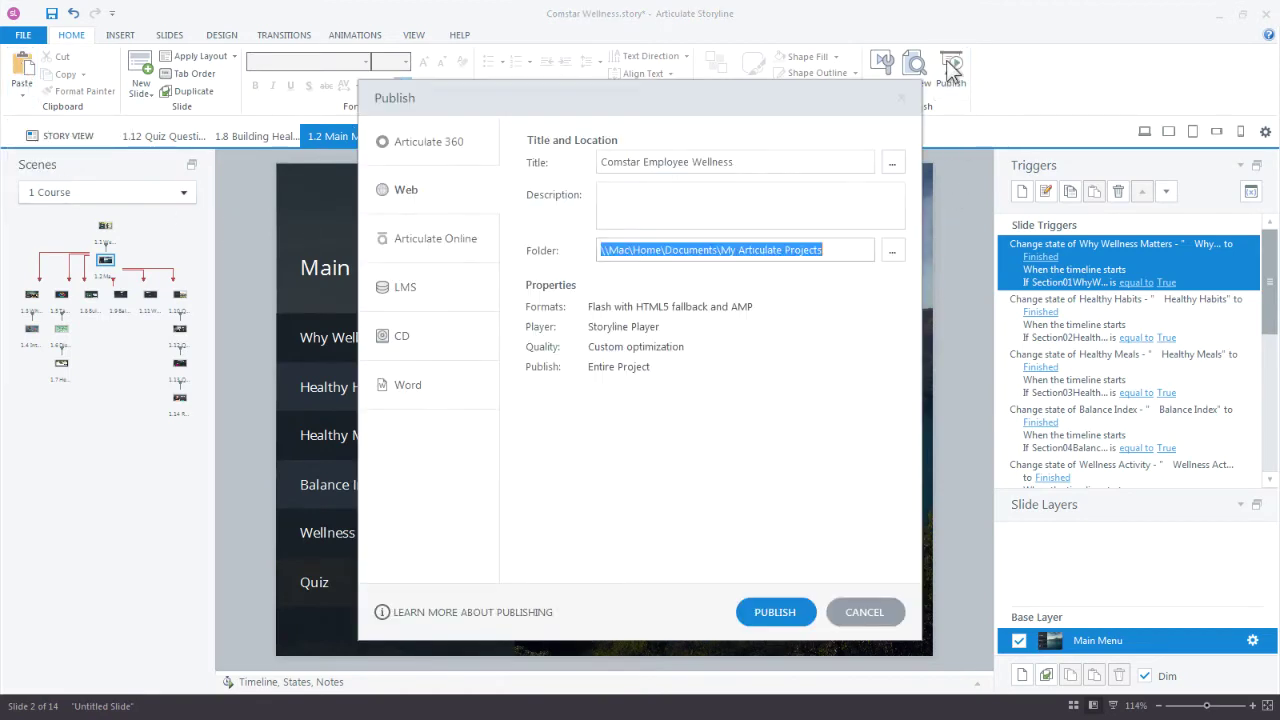
pyautogui.click(447, 141)
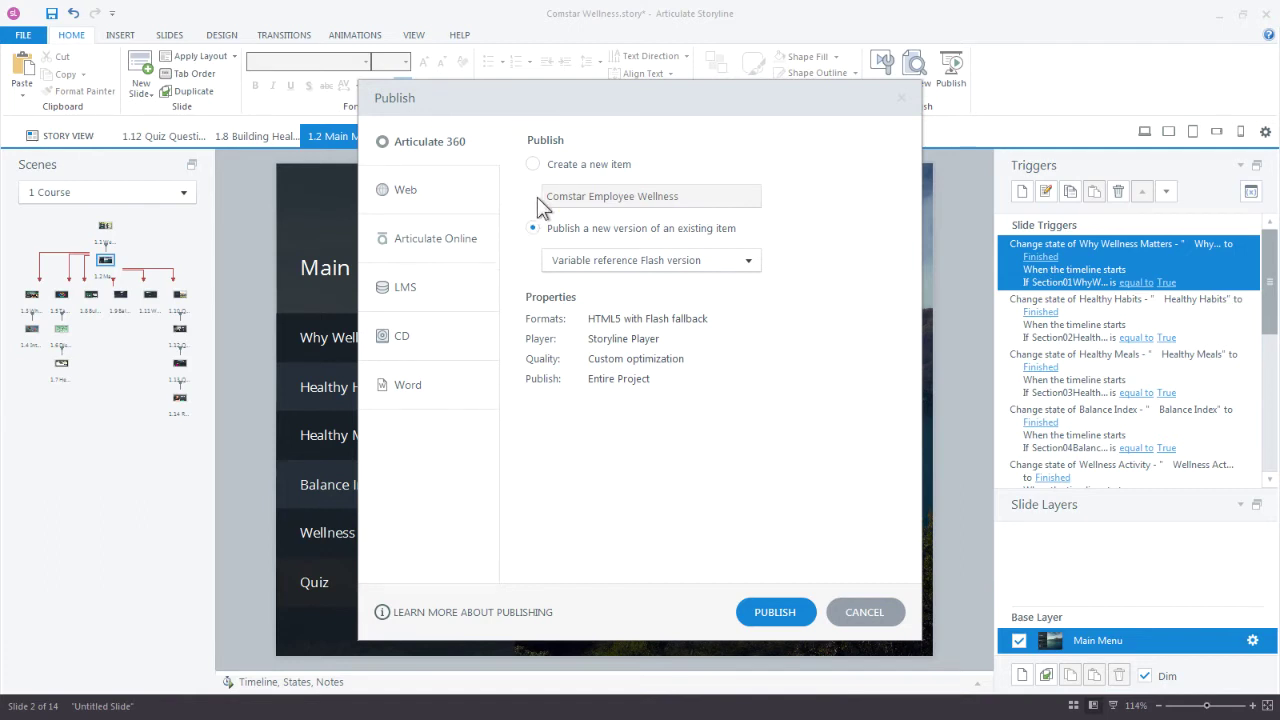
pyautogui.click(560, 163)
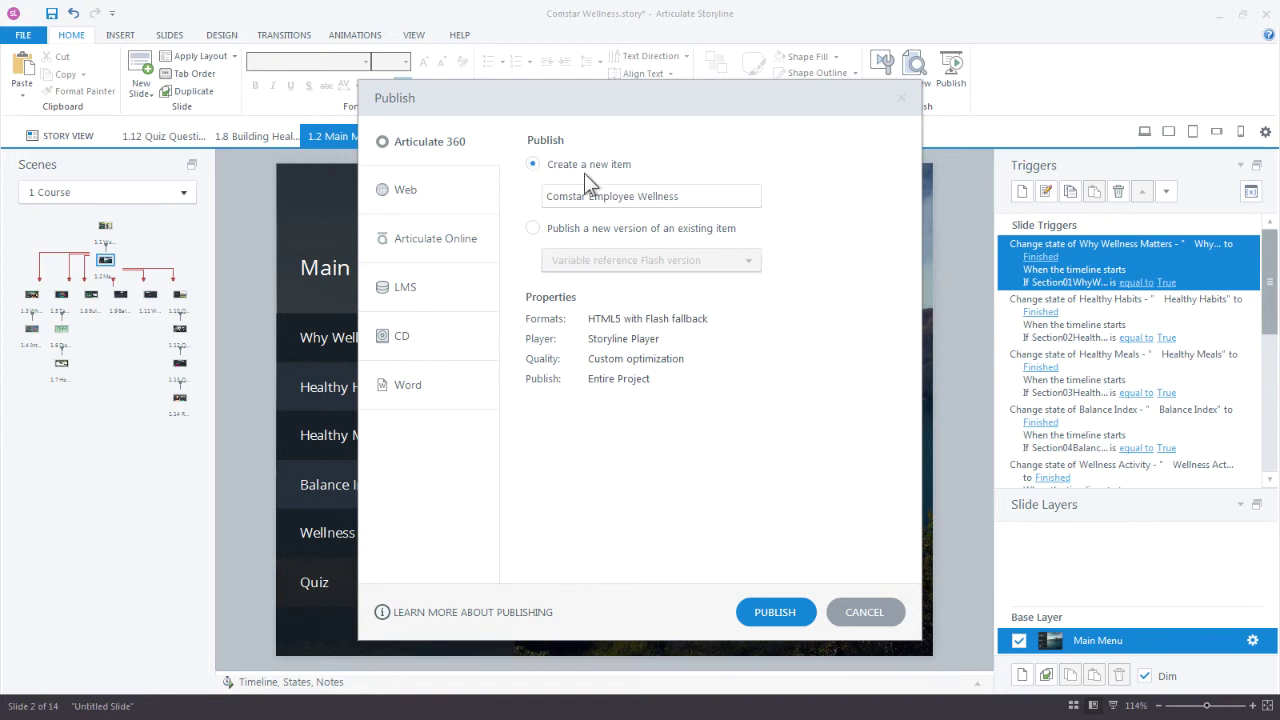
pyautogui.moveTo(700, 198); pyautogui.dragTo(546, 198)
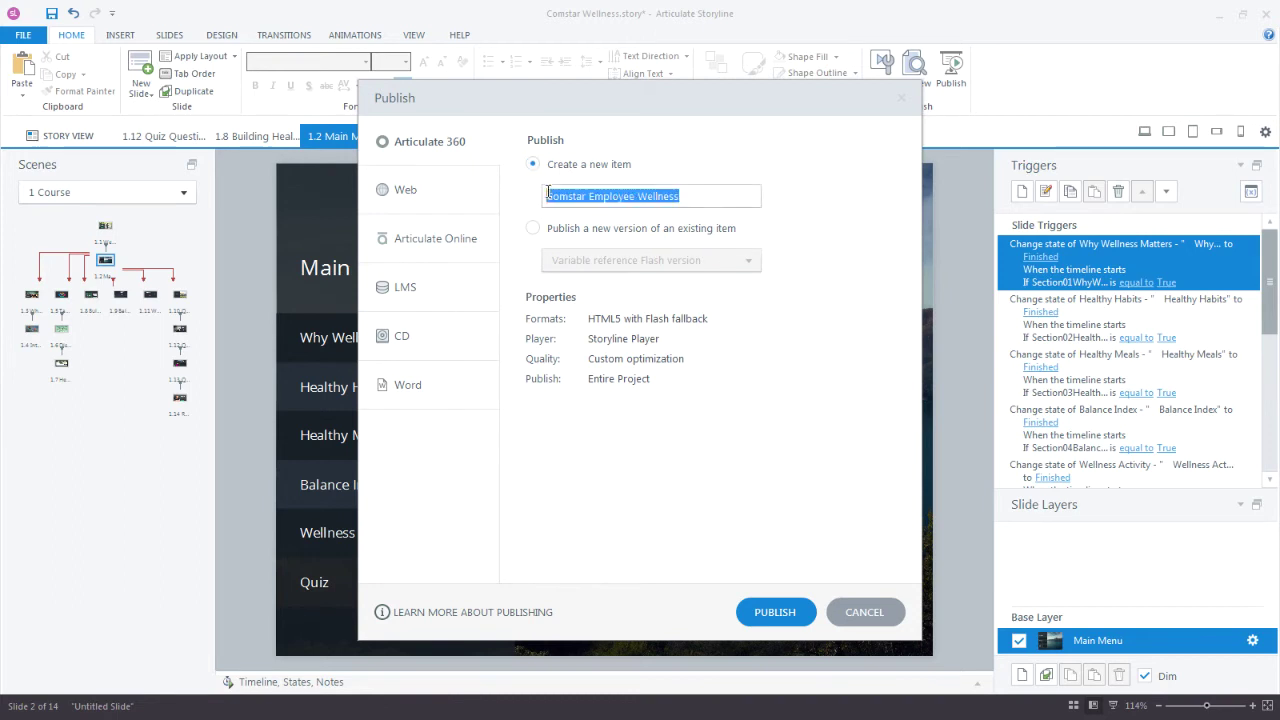
pyautogui.click(532, 228)
# Step: Keep the same existing item selected and bring up the Publish Formats options
pyautogui.click(589, 261)
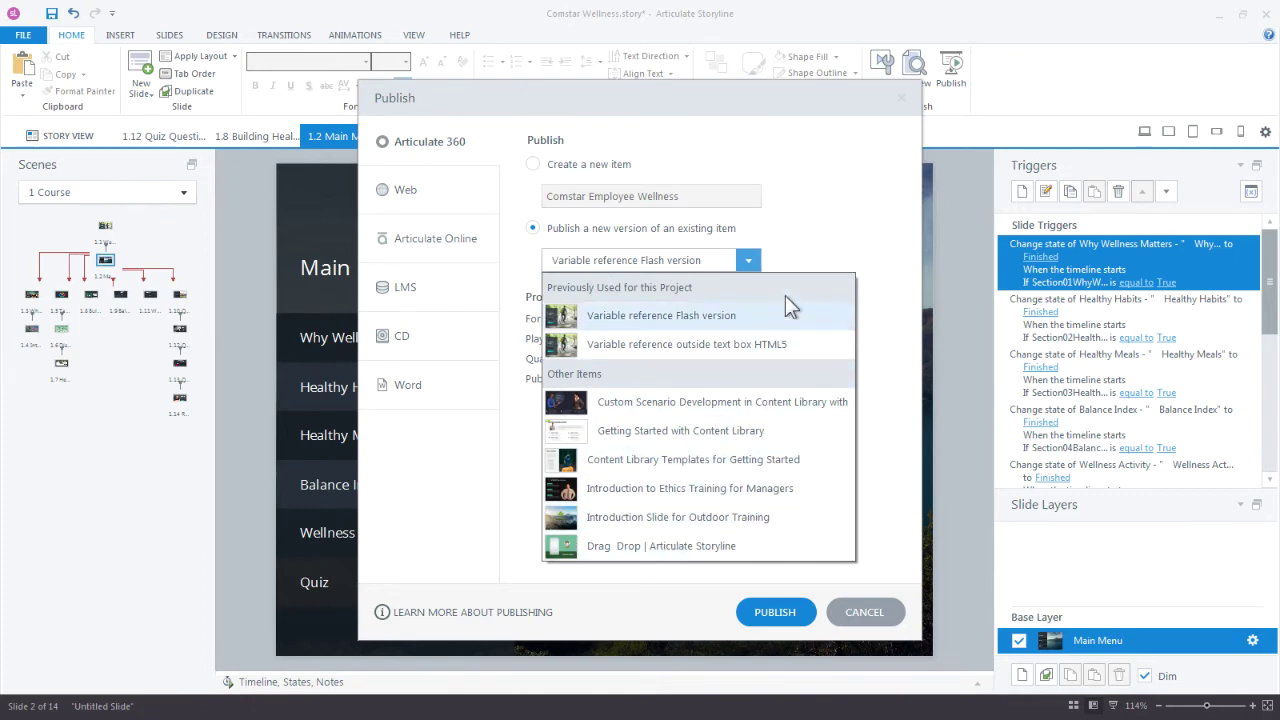
pyautogui.click(799, 258)
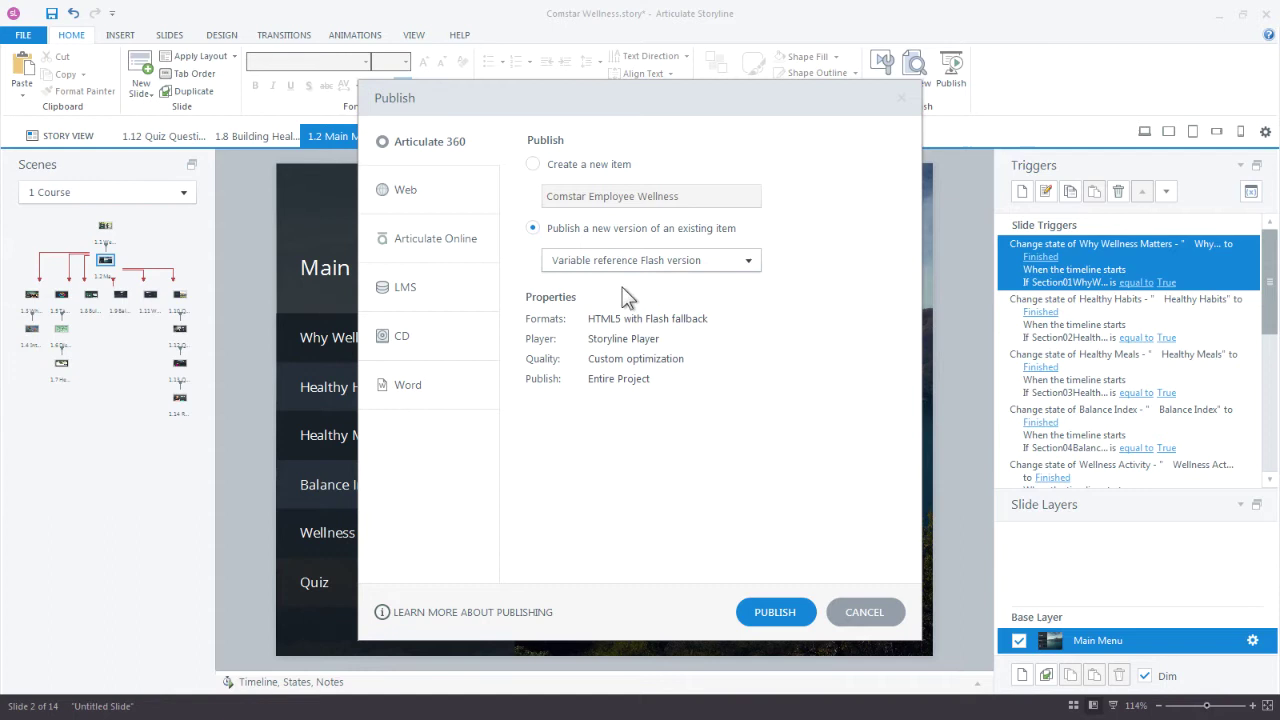
pyautogui.click(620, 261)
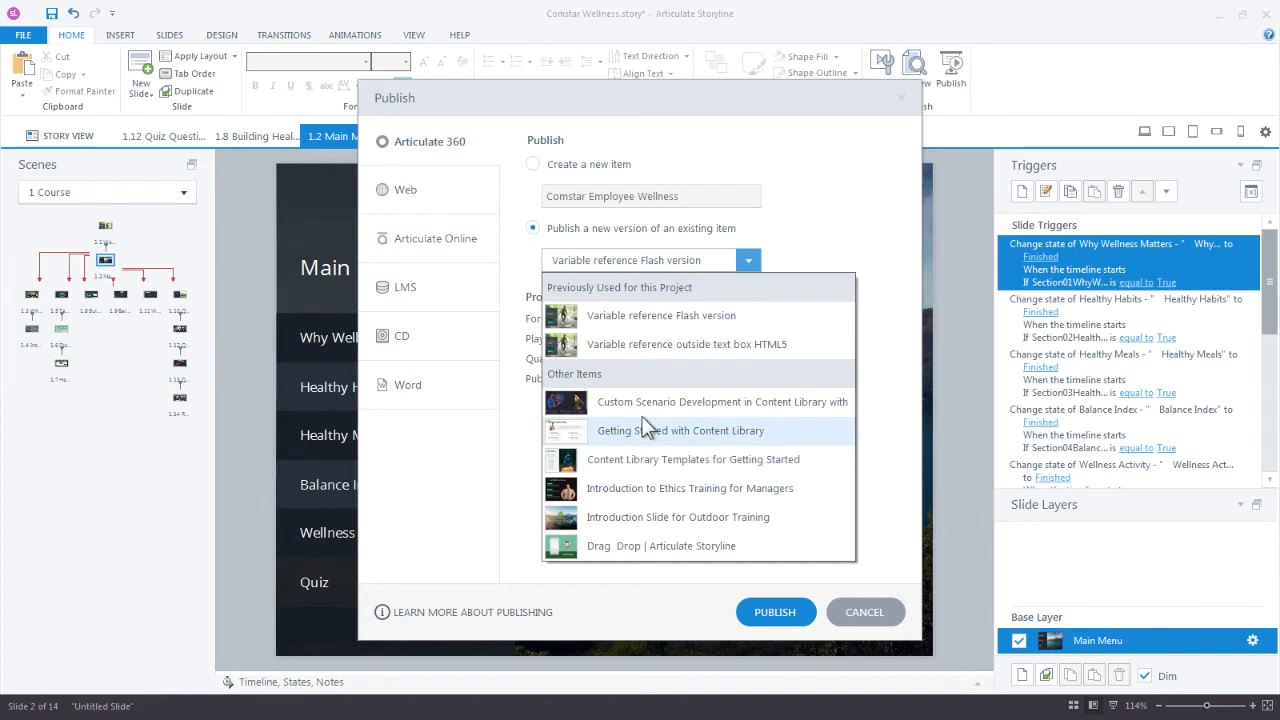
pyautogui.click(817, 220)
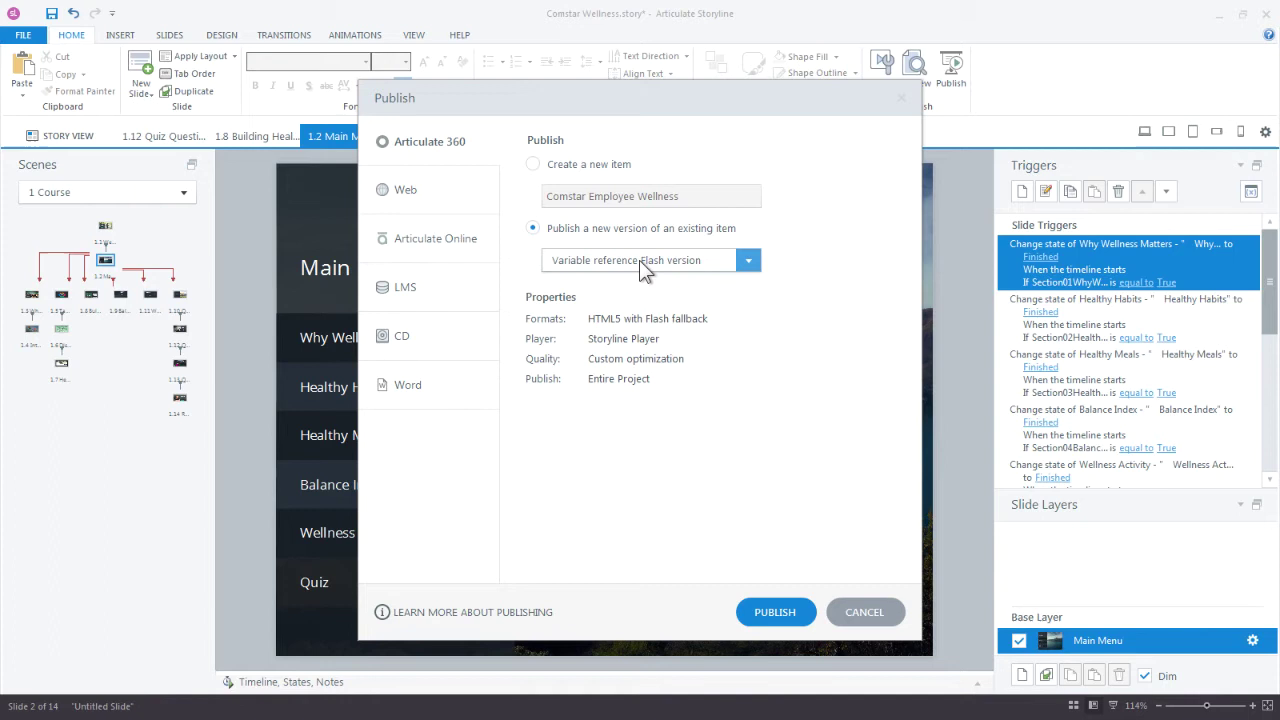
pyautogui.click(621, 319)
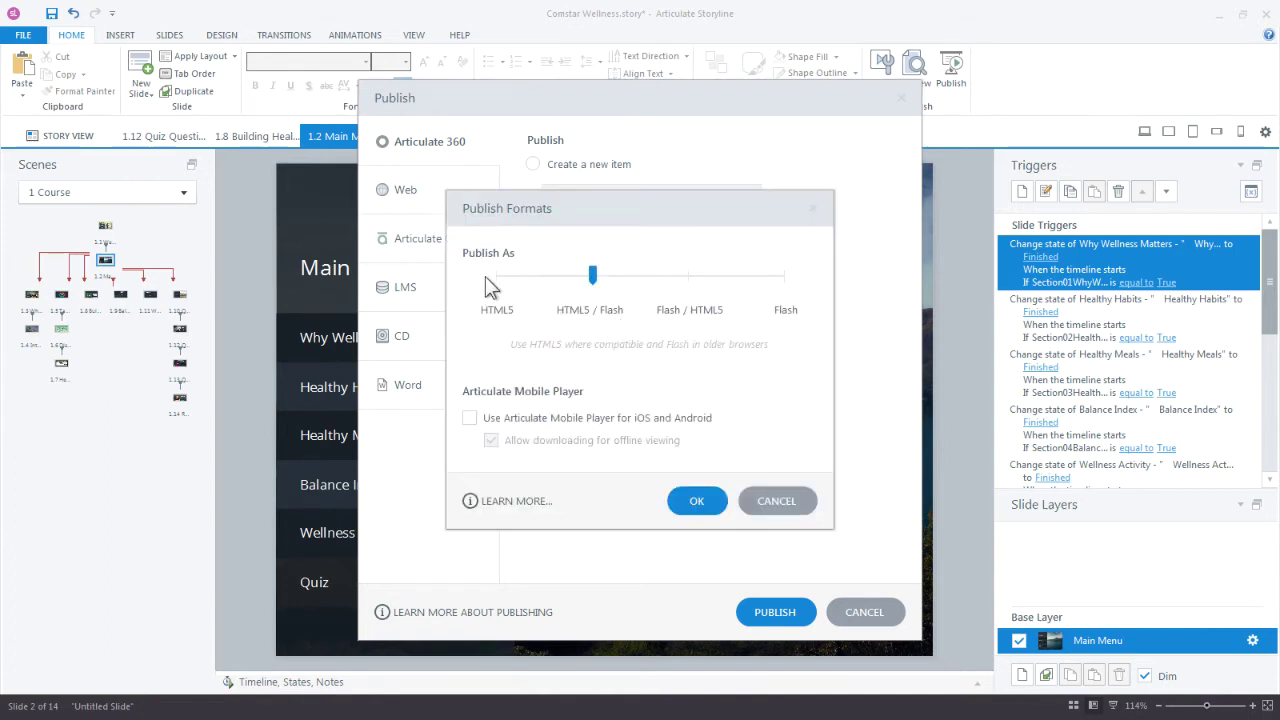
# Step: Choose HTML5 with Flash fallback and include the Articulate Mobile Player for iOS and Android
pyautogui.moveTo(591, 277); pyautogui.dragTo(496, 277)
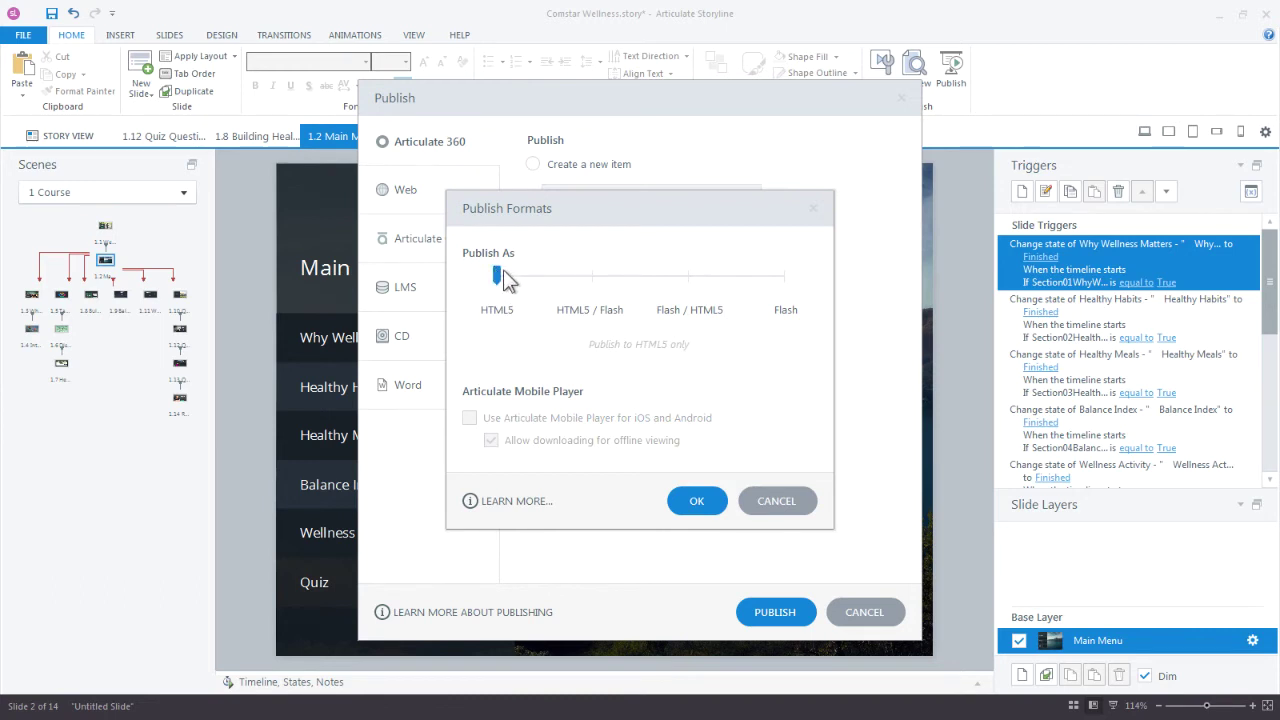
pyautogui.moveTo(504, 274); pyautogui.dragTo(565, 280)
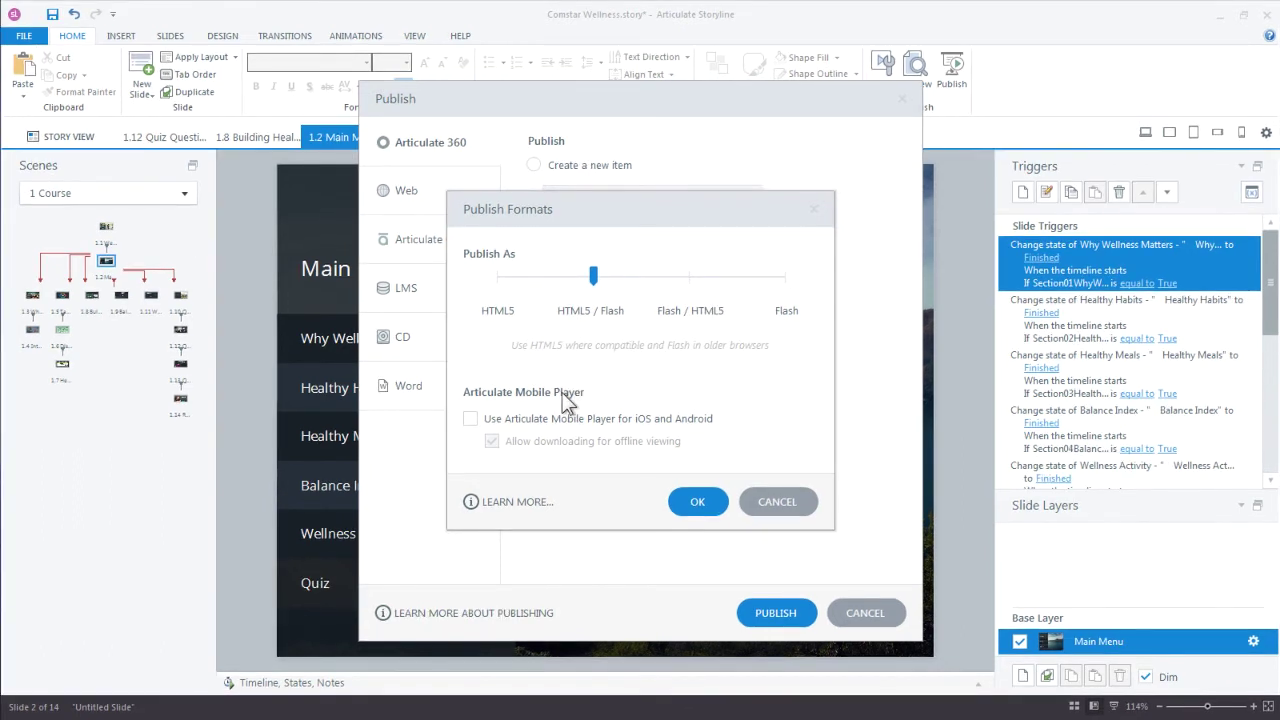
pyautogui.click(533, 414)
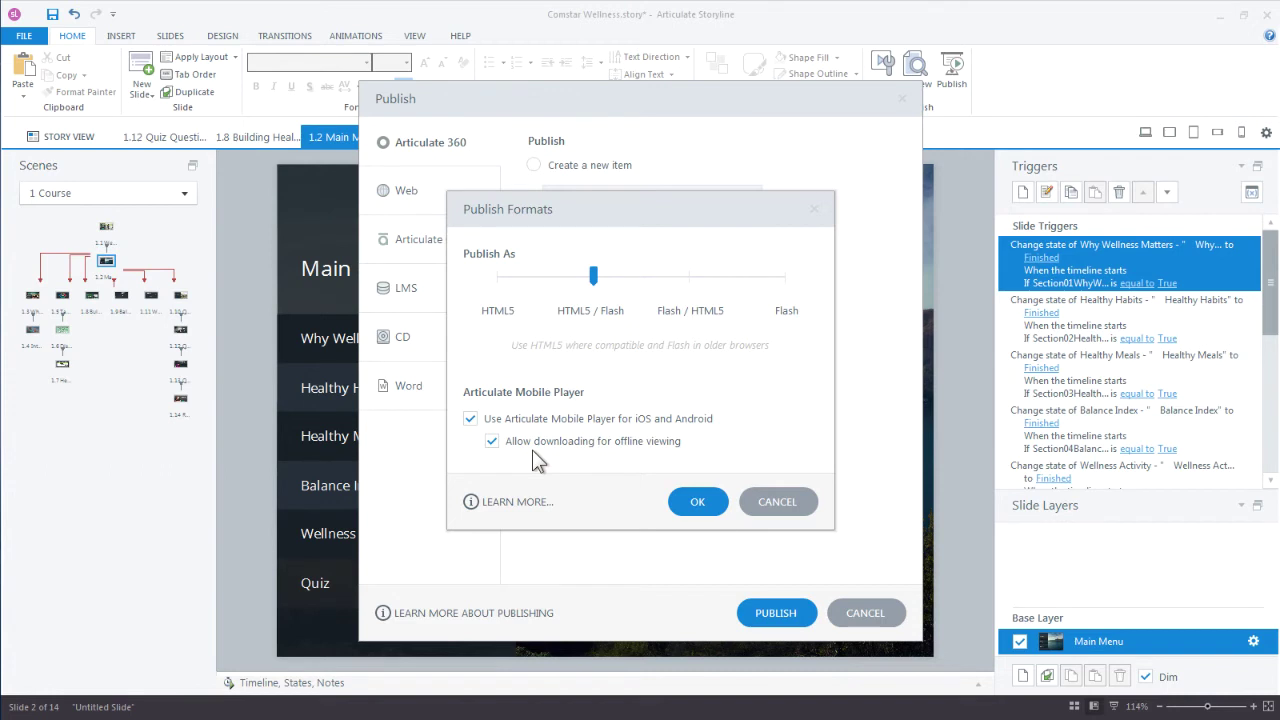
pyautogui.click(697, 500)
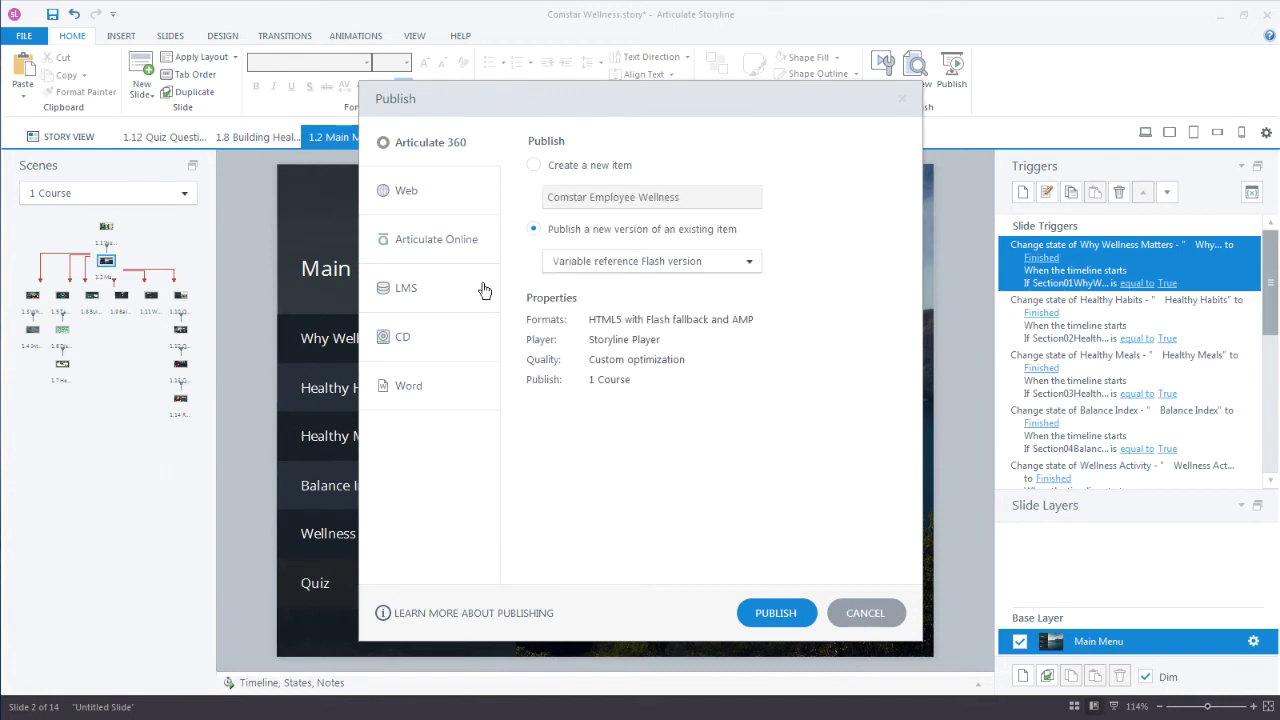
# Step: Switch to Web publishing and open Project Info for the Comstar Employee Wellness course
pyautogui.click(453, 193)
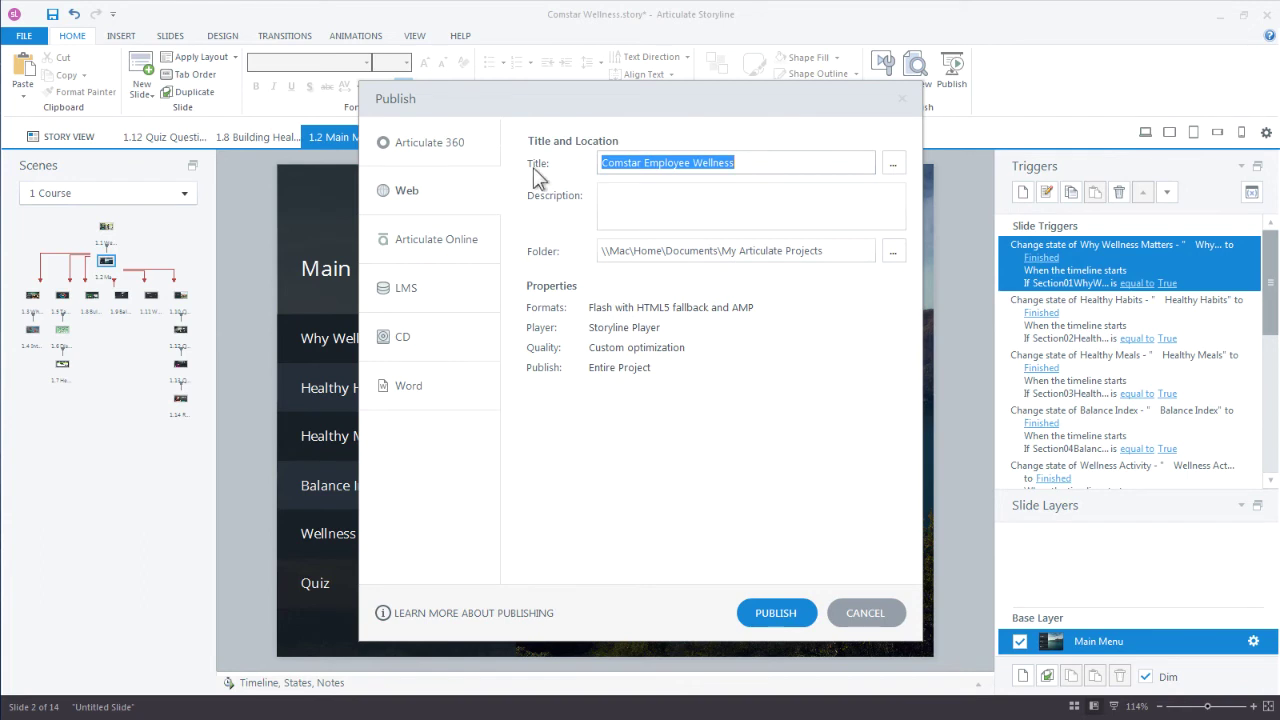
pyautogui.click(608, 206)
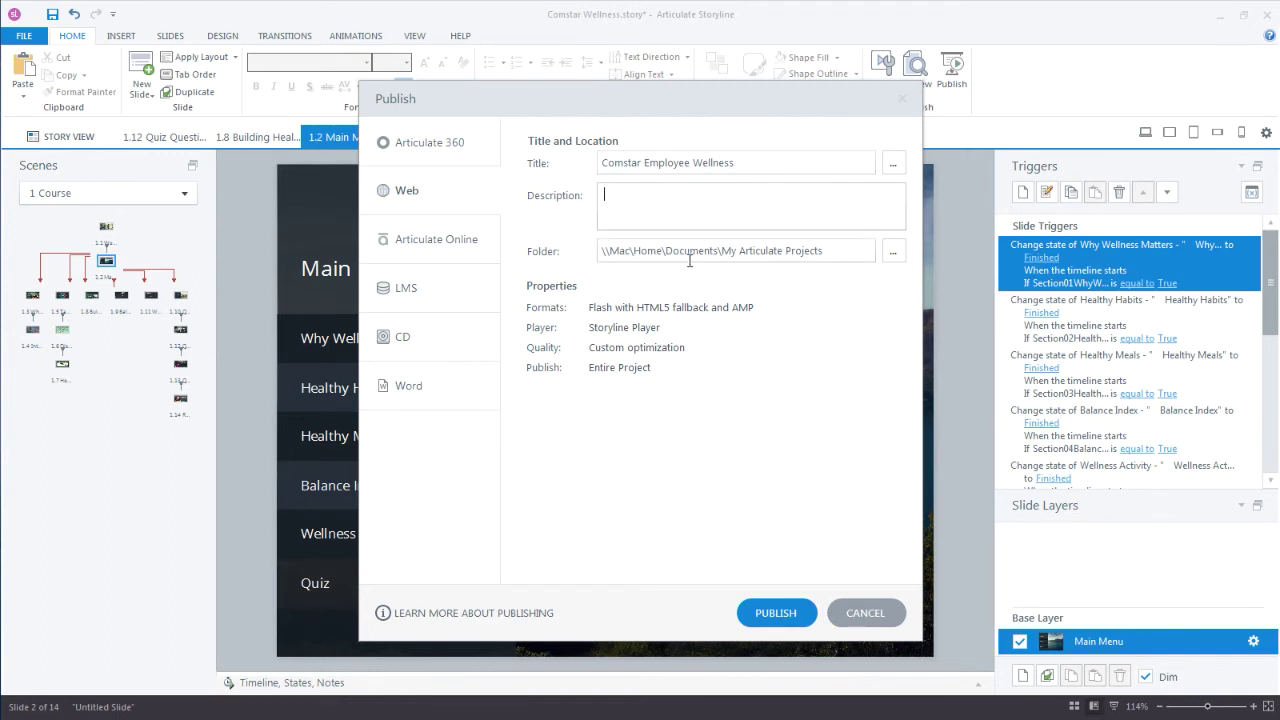
pyautogui.click(894, 164)
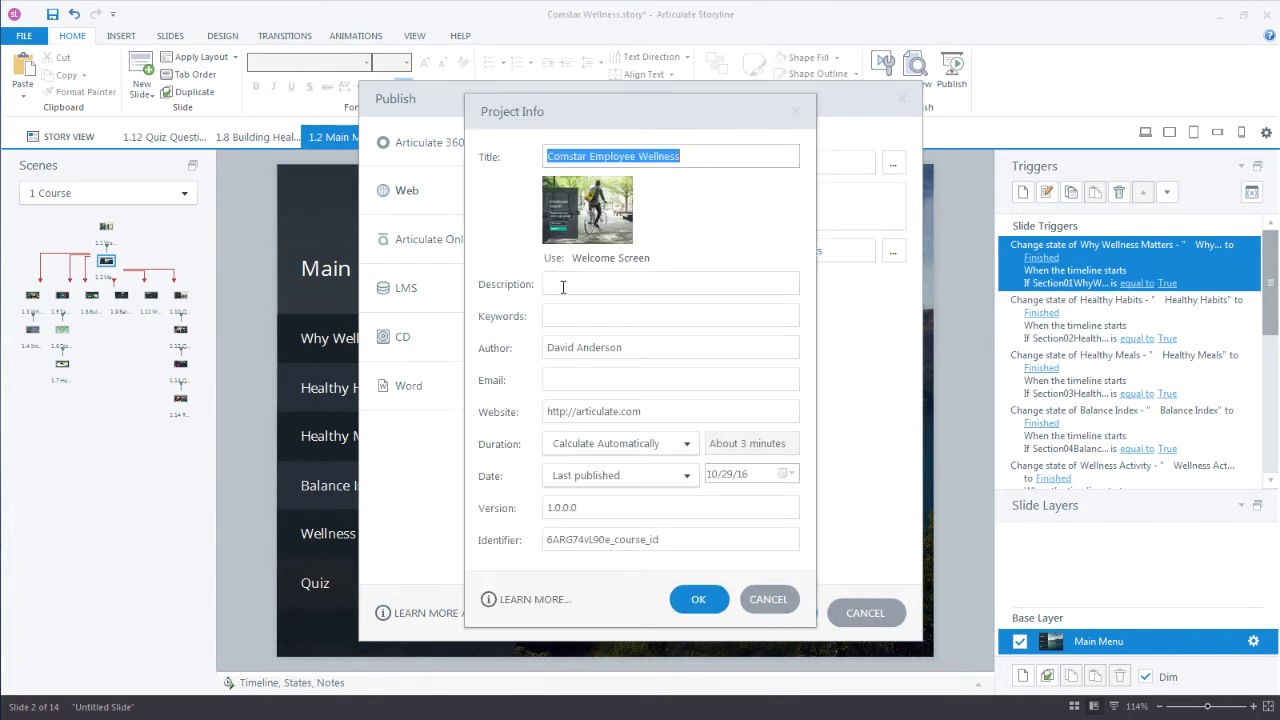
pyautogui.moveTo(575, 124); pyautogui.dragTo(609, 117)
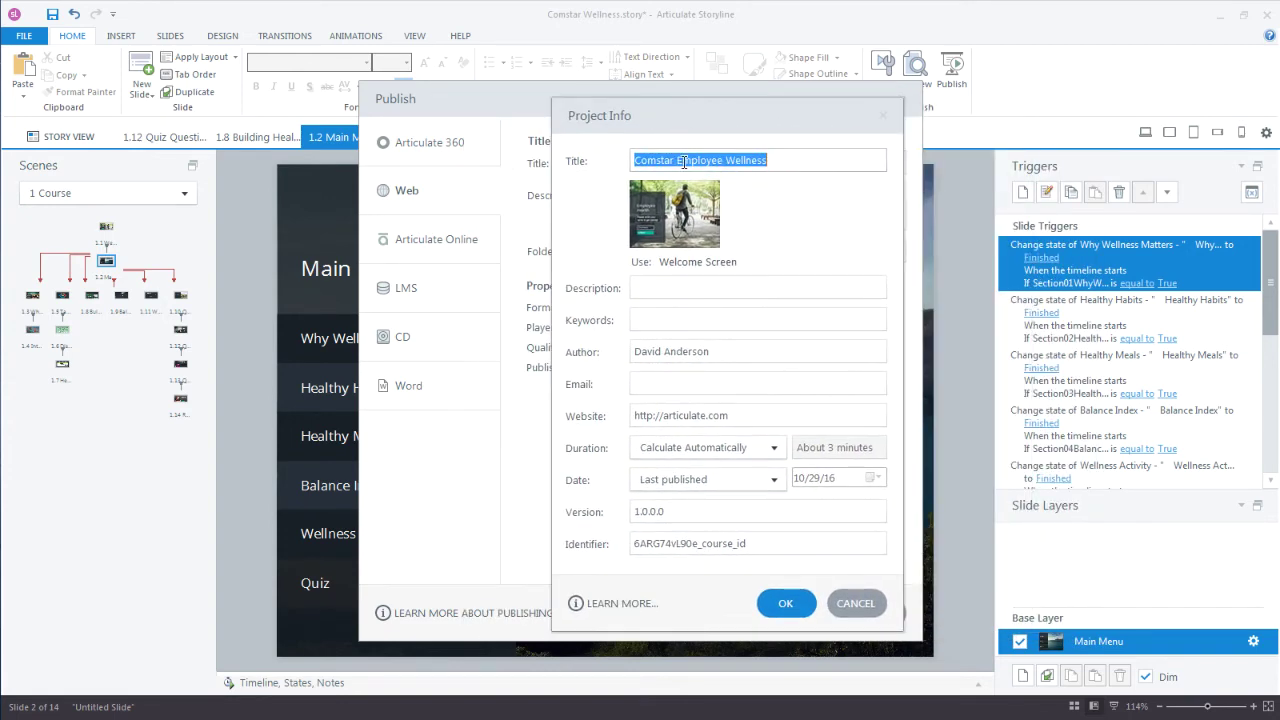
pyautogui.click(636, 316)
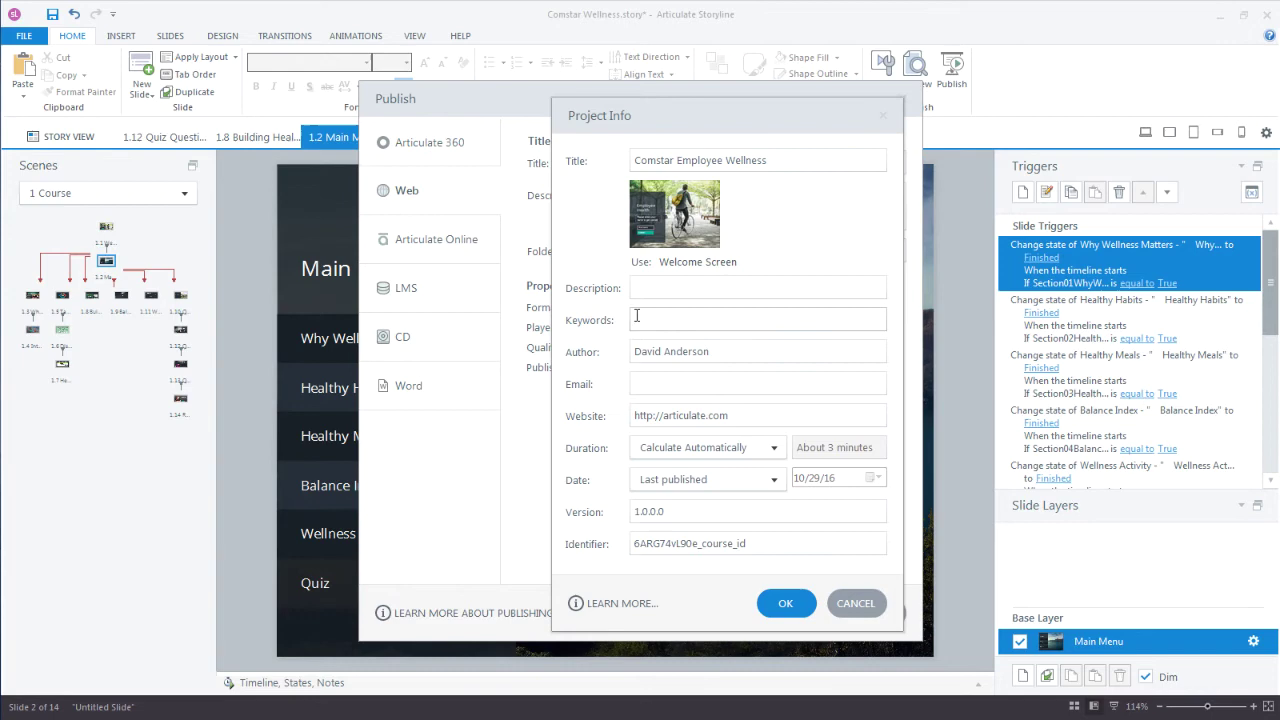
pyautogui.click(654, 384)
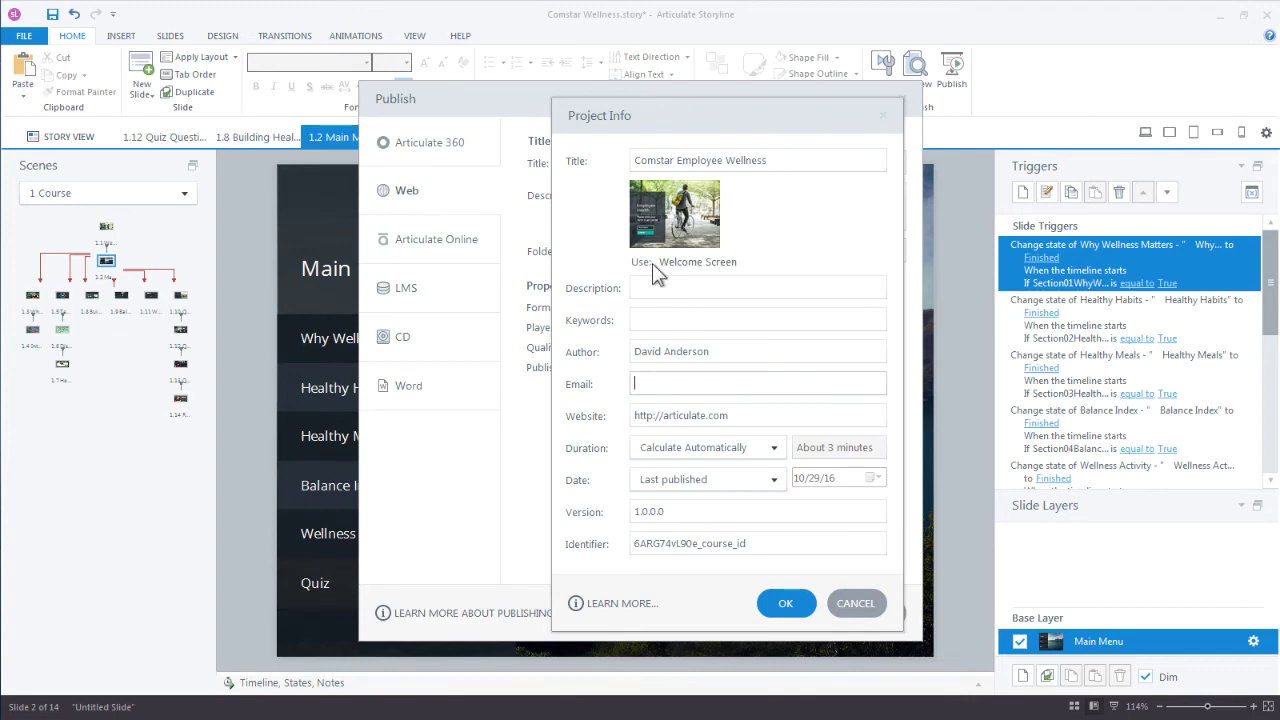
# Step: Set the Quiz slide as the course thumbnail in Project Info and confirm
pyautogui.click(680, 263)
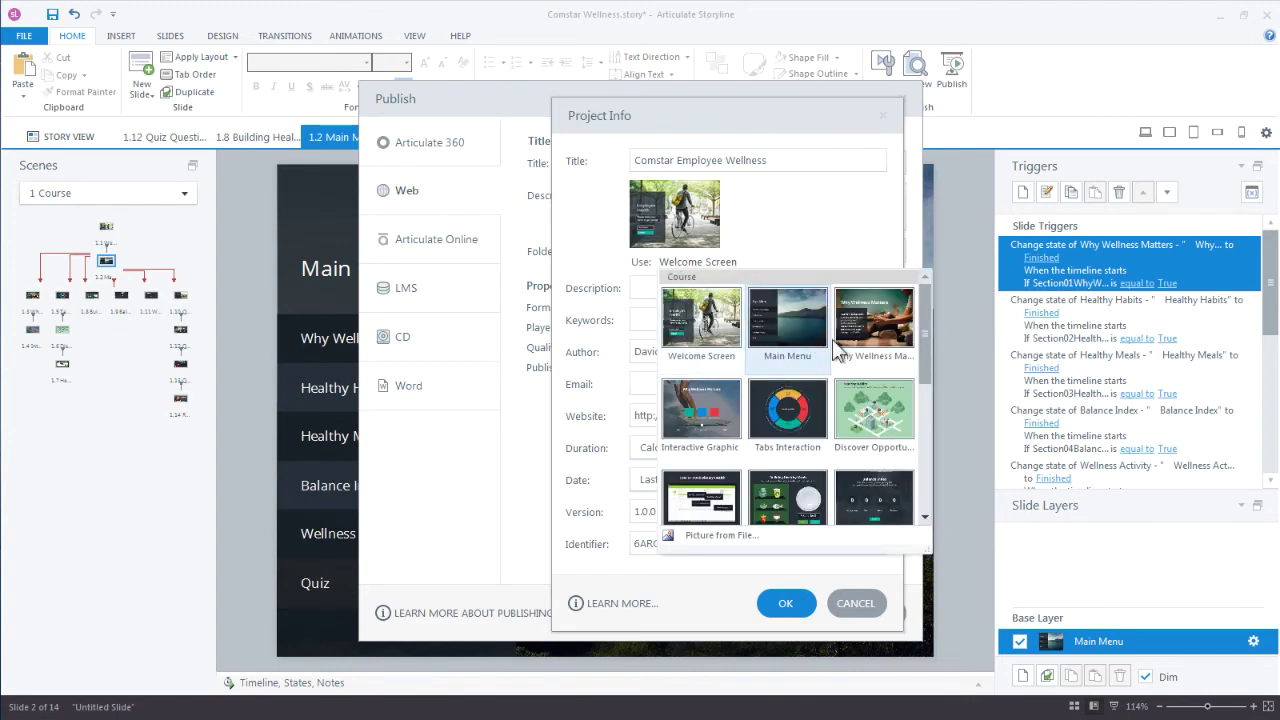
pyautogui.moveTo(927, 334); pyautogui.dragTo(927, 422)
pyautogui.click(705, 378)
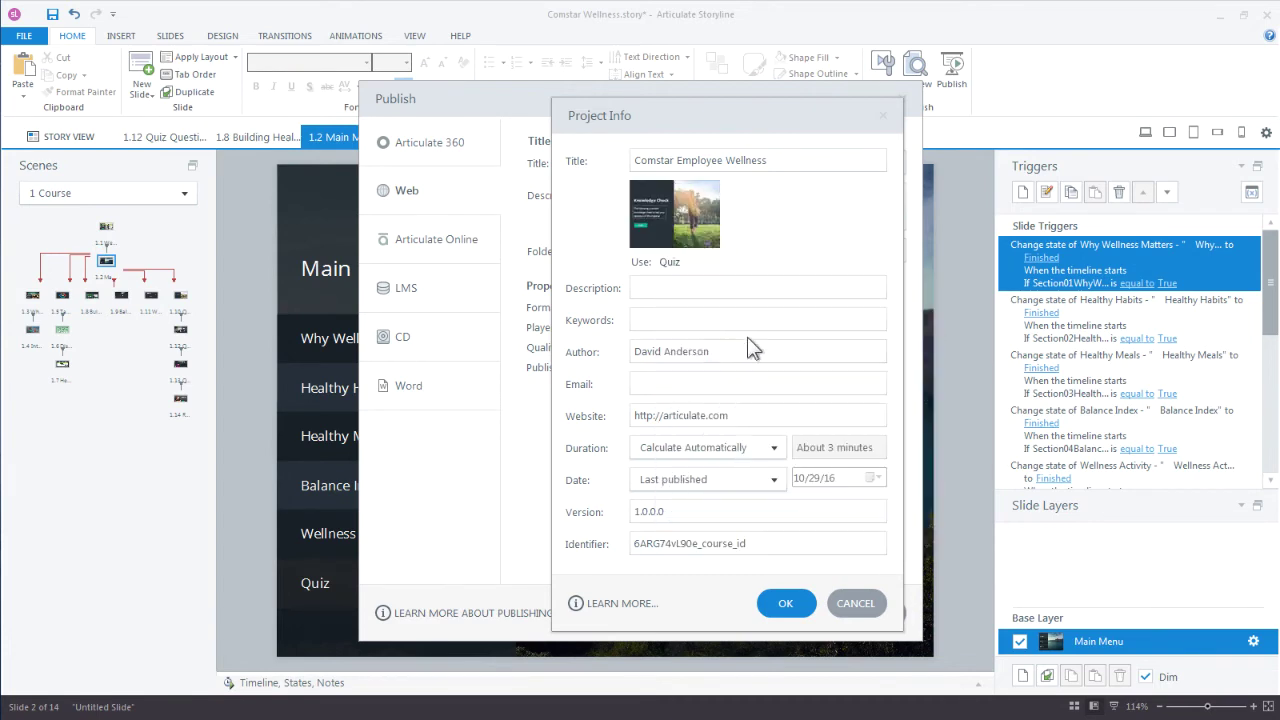
pyautogui.click(667, 263)
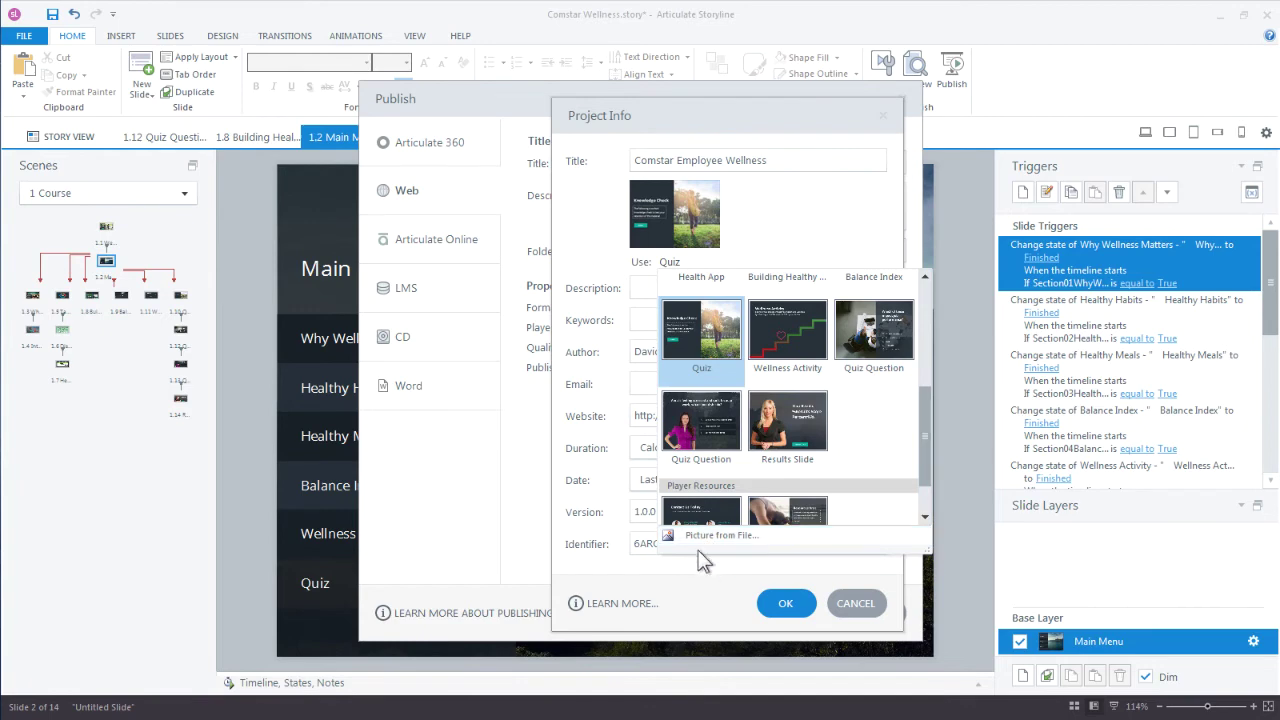
pyautogui.click(780, 604)
pyautogui.click(783, 606)
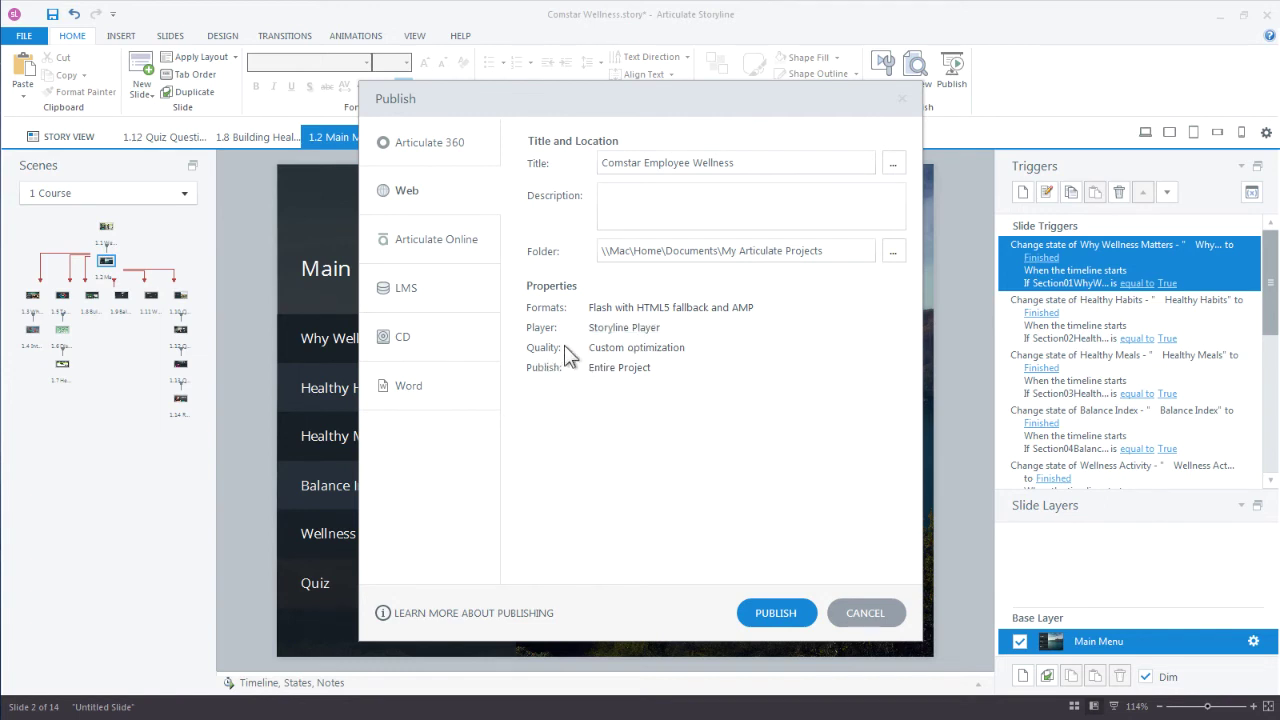
# Step: Set Custom quality: video 6, audio 56 kbps, images 80%, with Optimize Audio Volume on
pyautogui.click(605, 348)
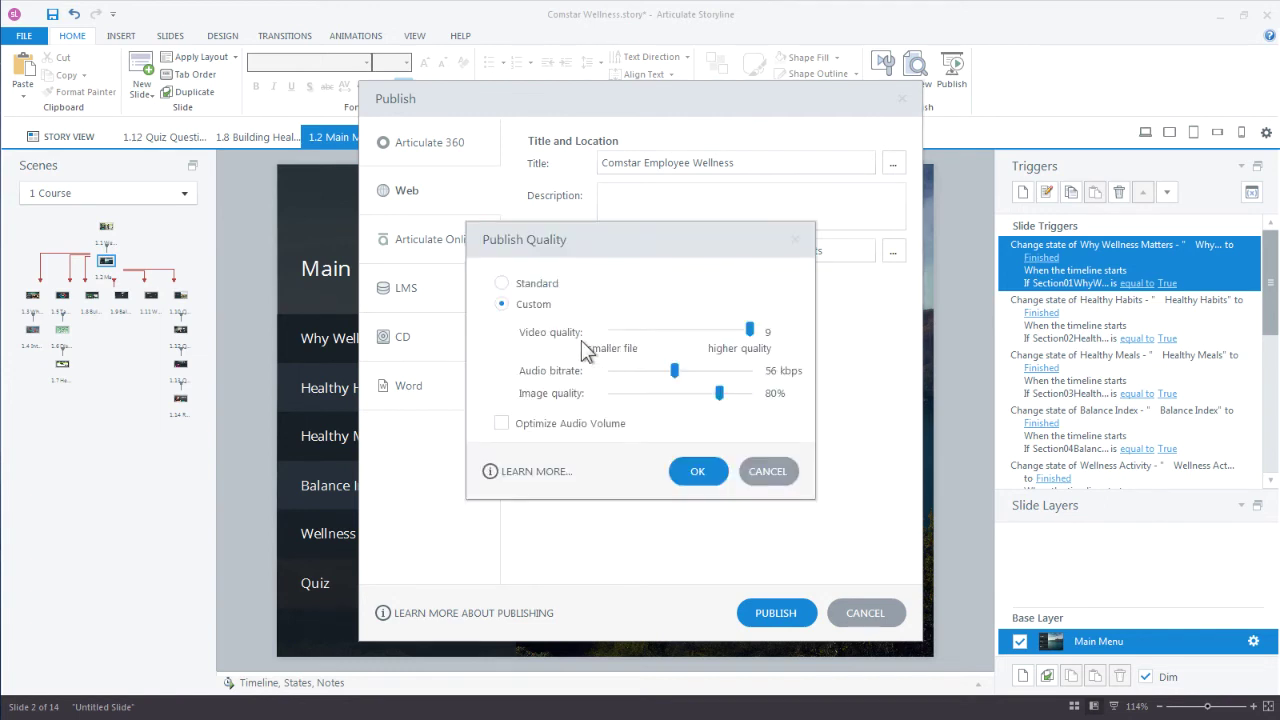
pyautogui.click(536, 305)
pyautogui.moveTo(681, 330)
pyautogui.mouseDown()
pyautogui.moveTo(718, 330)
pyautogui.moveTo(698, 330)
pyautogui.mouseUp()
pyautogui.click(502, 424)
# Step: Accept the custom quality and try publishing a single scene, 1 Course
pyautogui.click(704, 471)
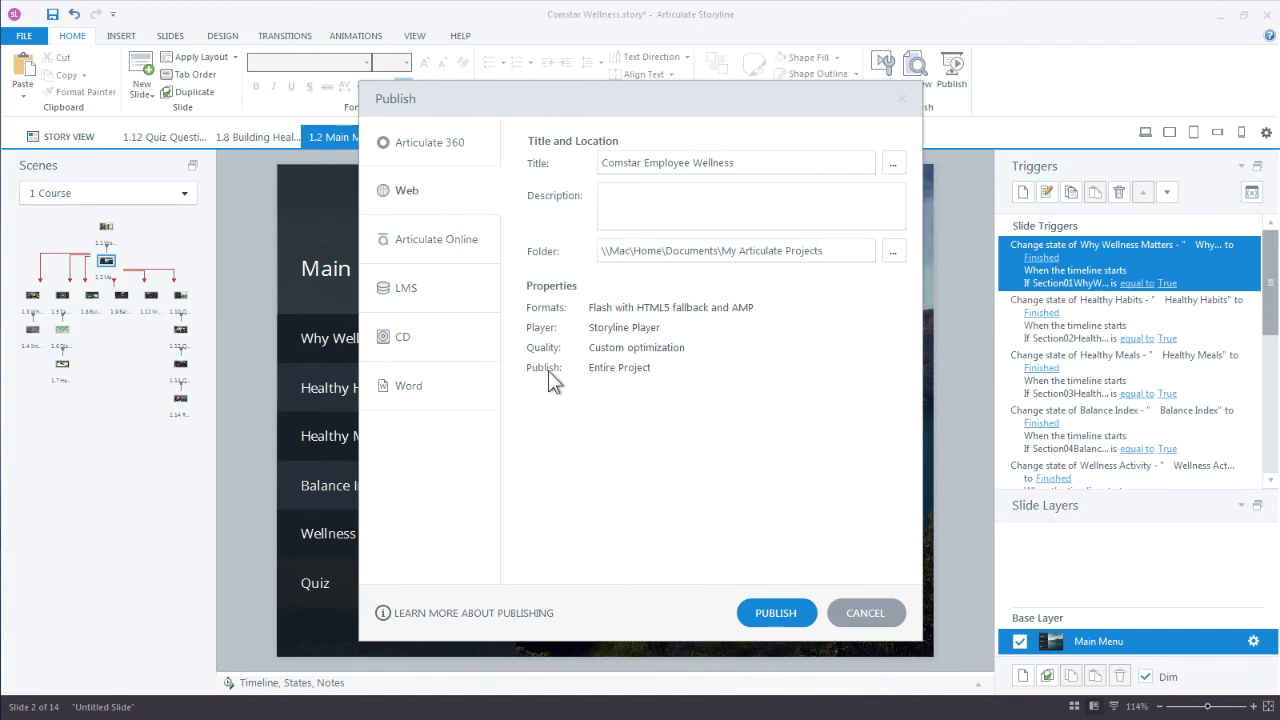
pyautogui.click(610, 372)
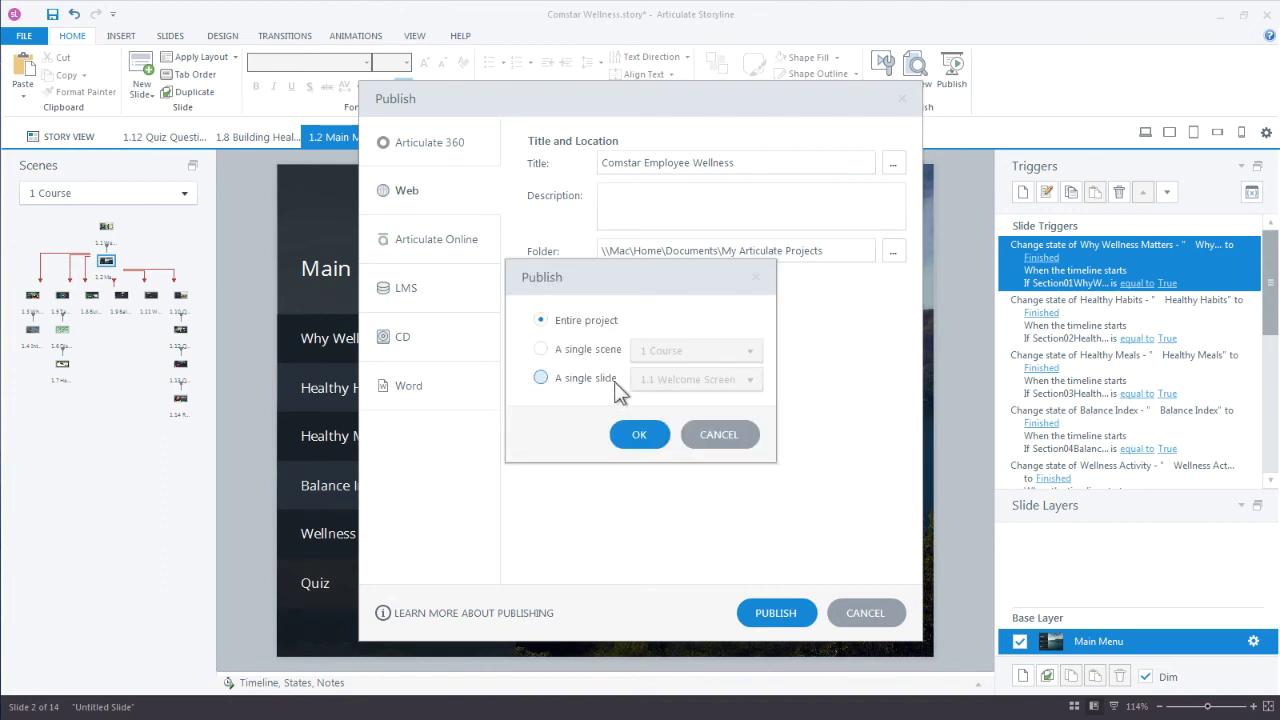
pyautogui.moveTo(612, 289); pyautogui.dragTo(705, 310)
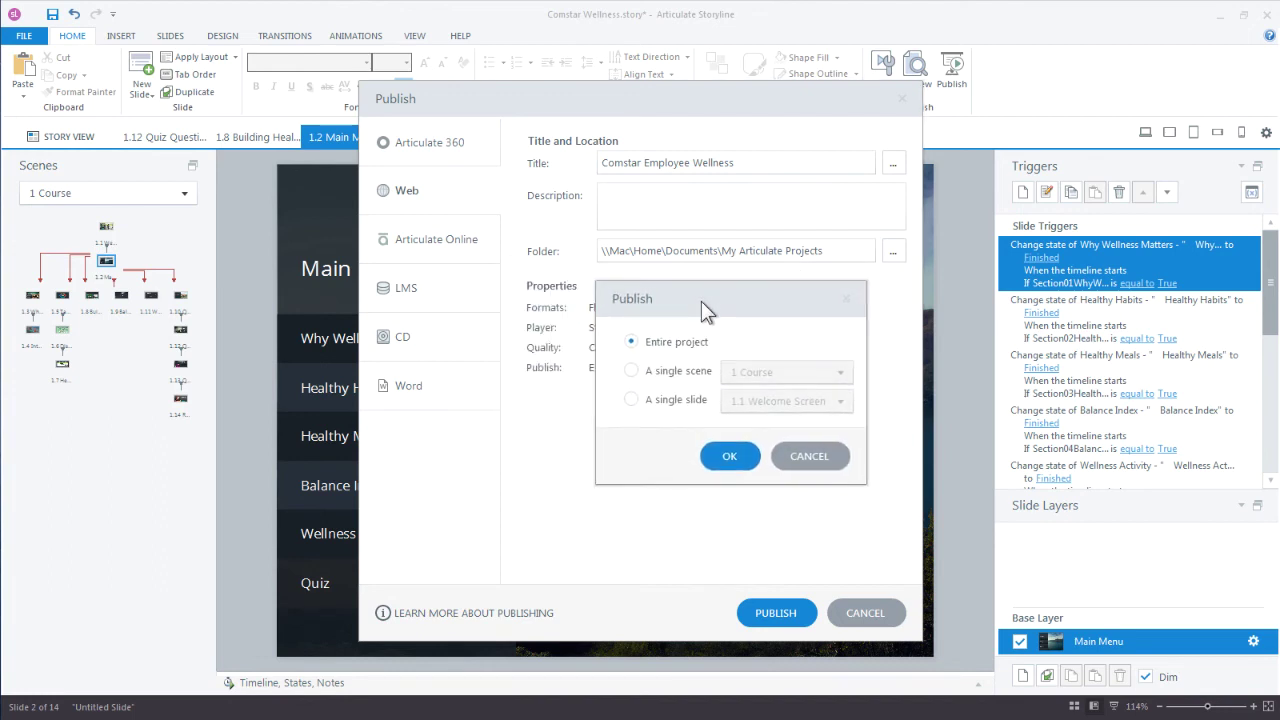
pyautogui.click(631, 370)
pyautogui.click(796, 376)
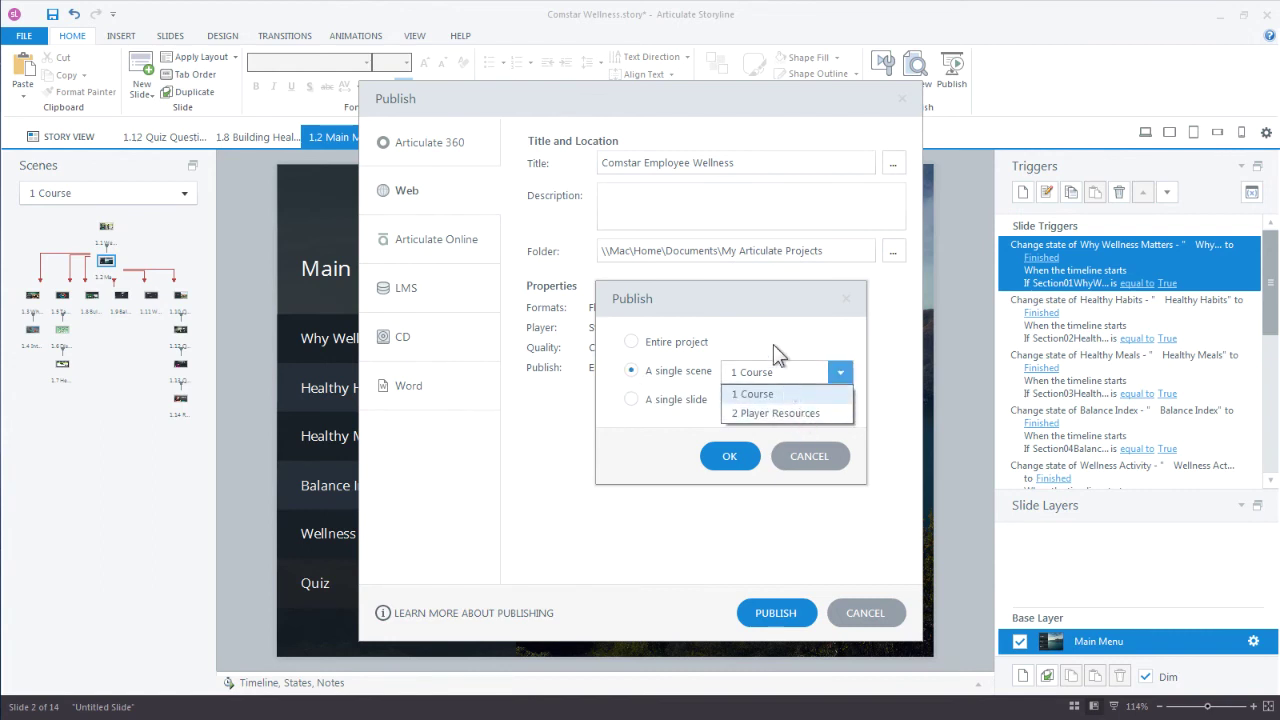
pyautogui.click(772, 338)
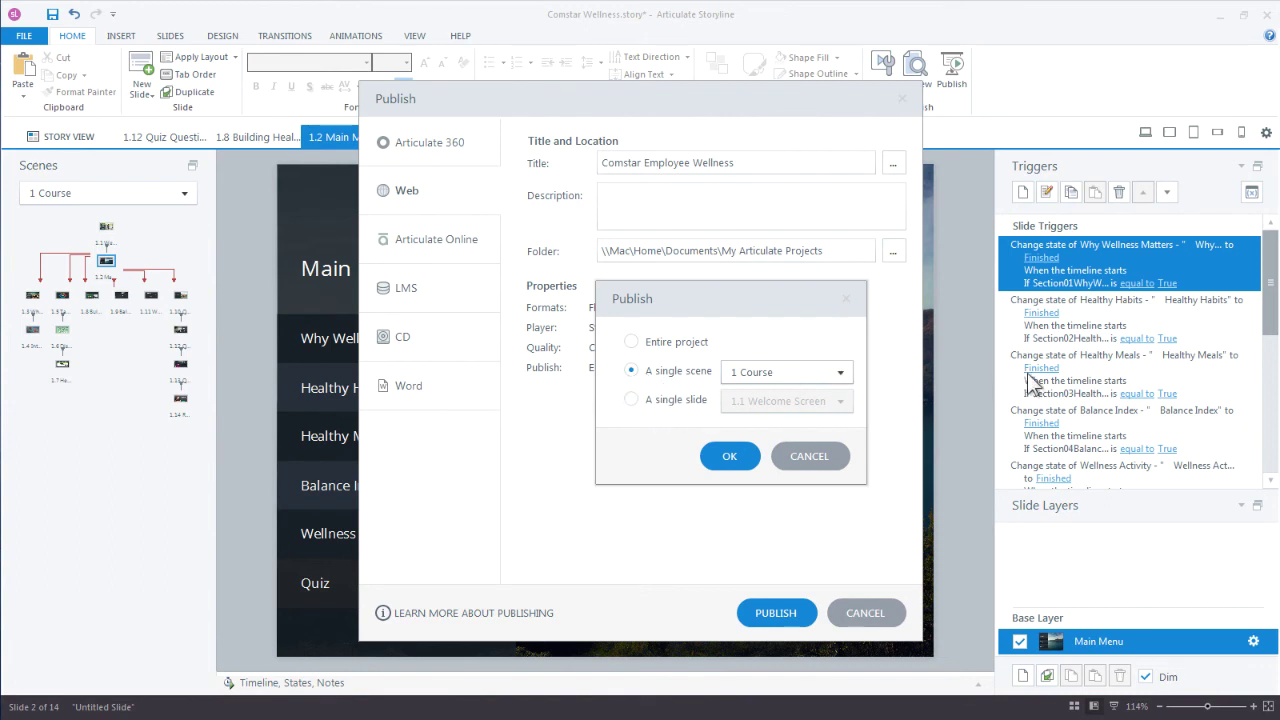
pyautogui.click(783, 375)
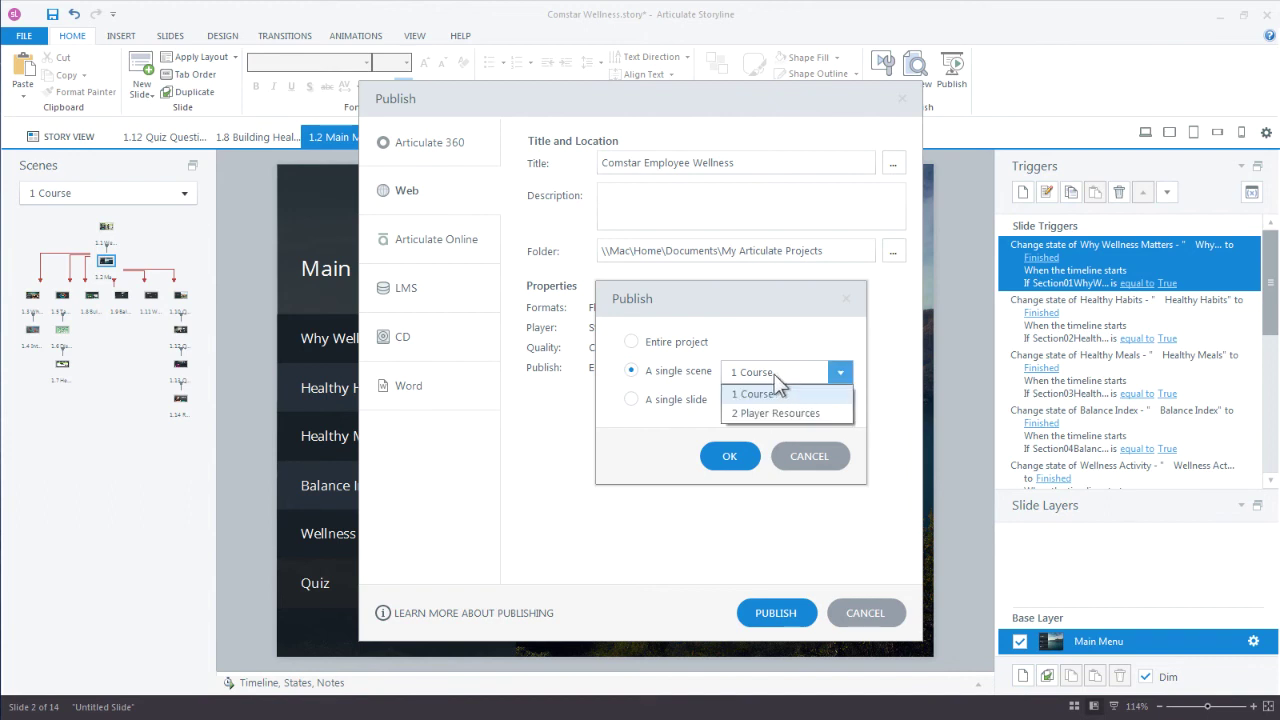
pyautogui.click(772, 331)
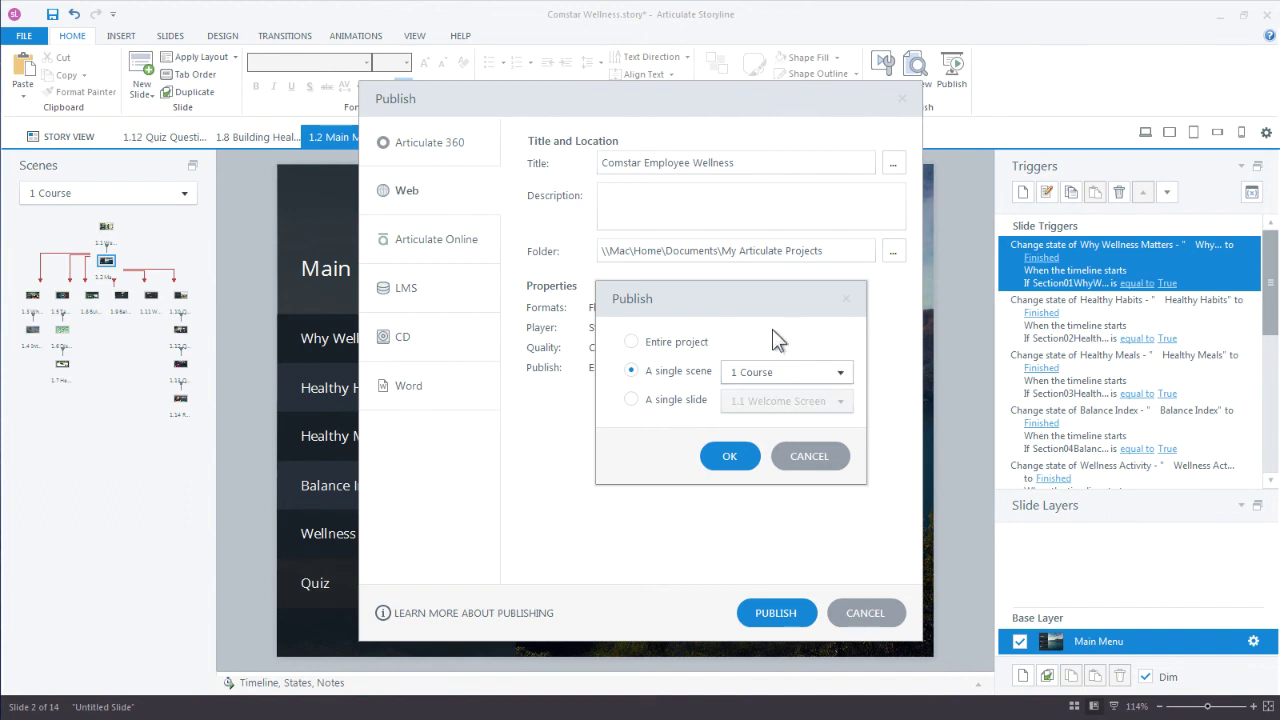
# Step: Limit the publish to the single slide 1.4 Interactive Graphic and confirm
pyautogui.click(700, 398)
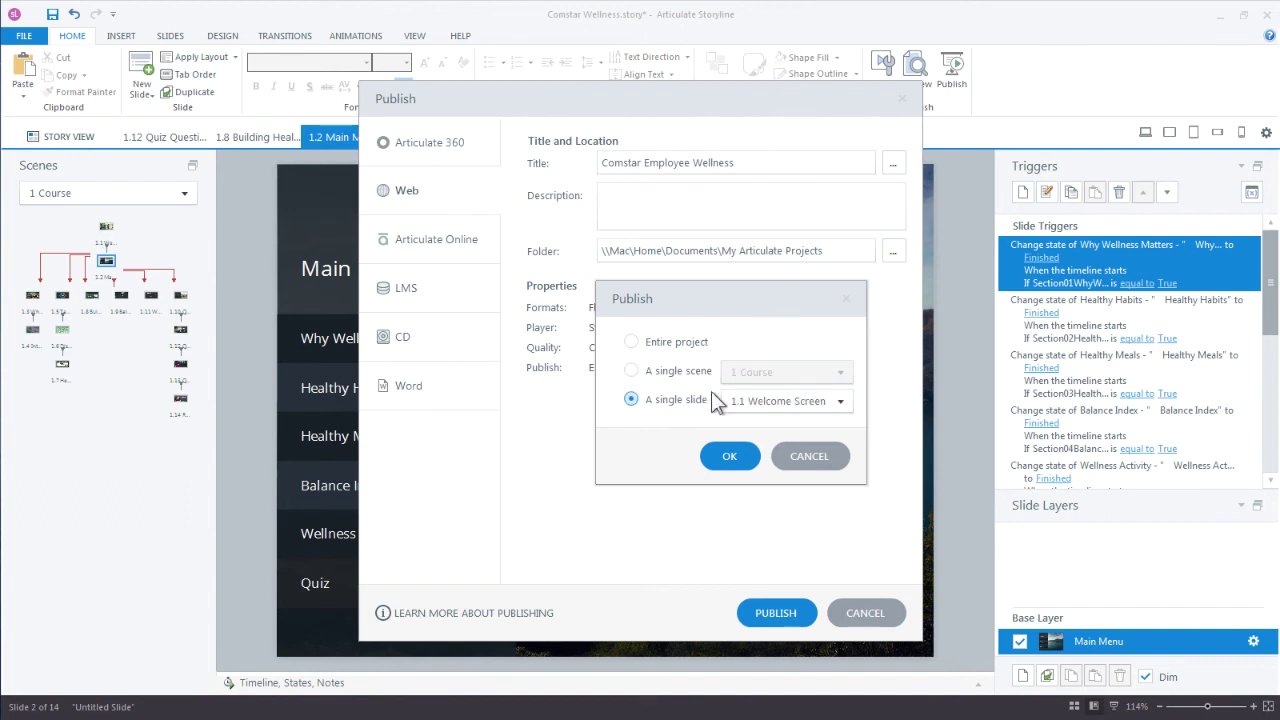
pyautogui.click(754, 402)
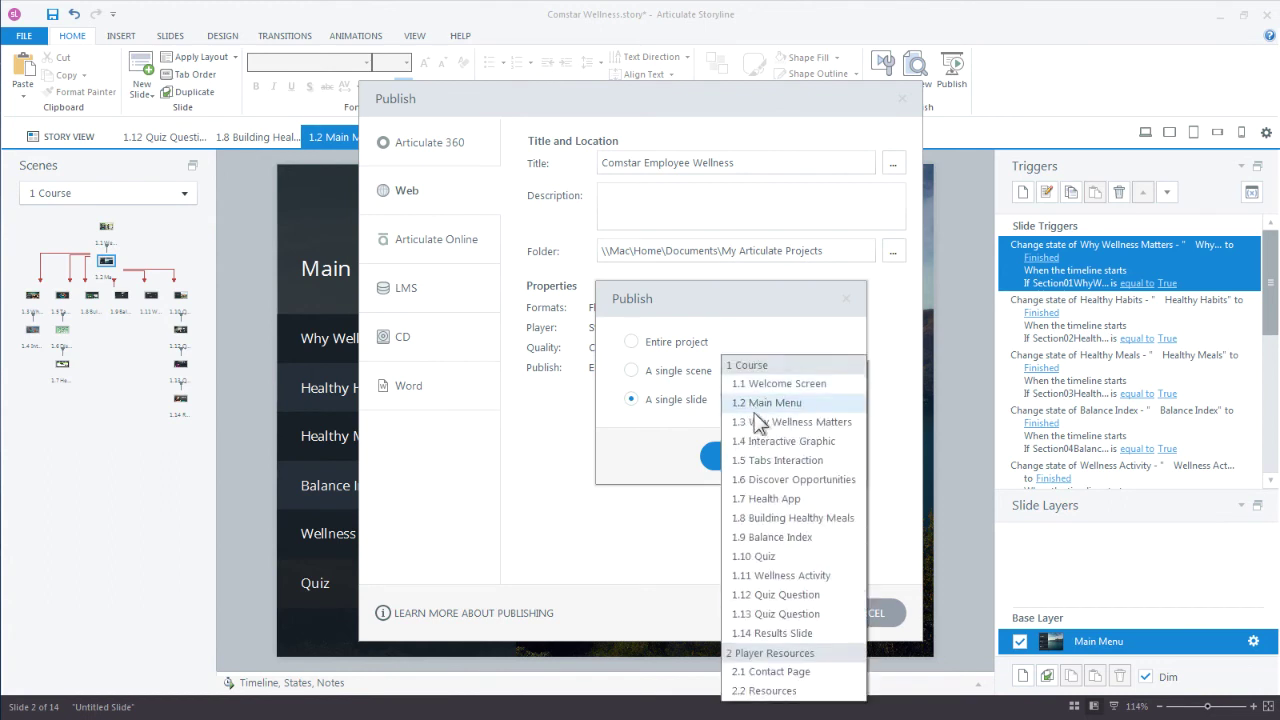
pyautogui.click(788, 480)
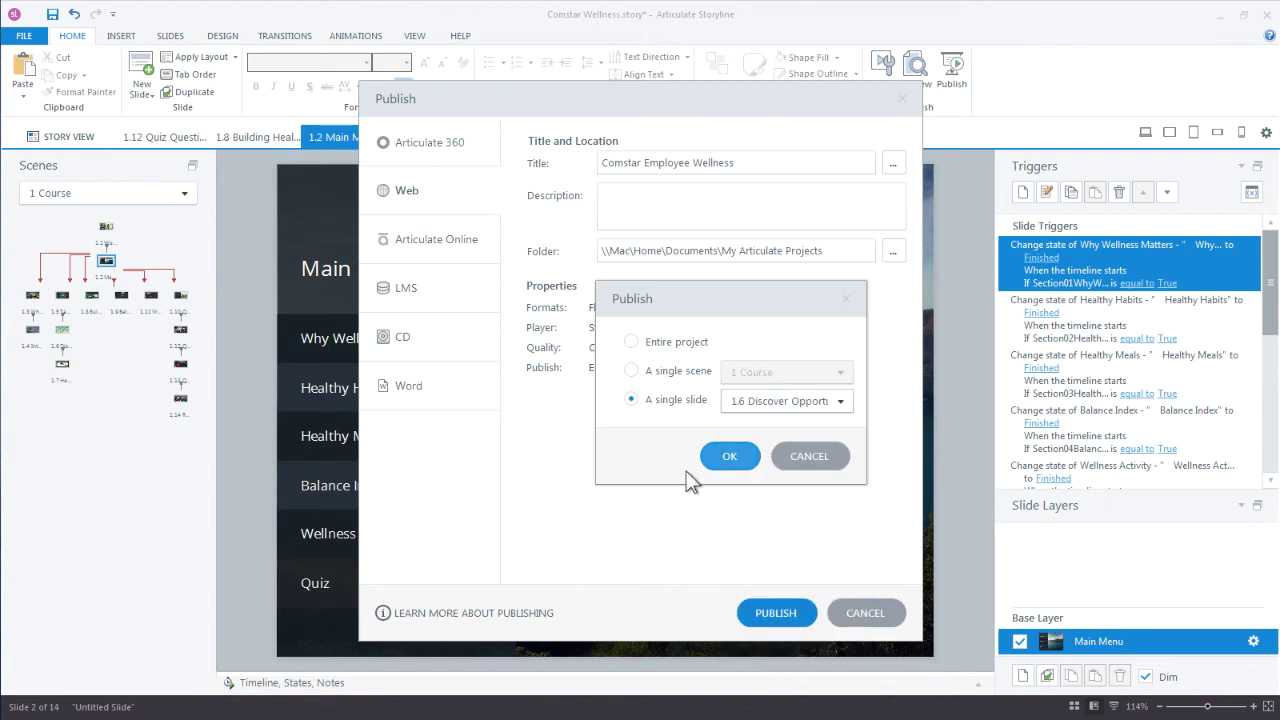
pyautogui.click(749, 402)
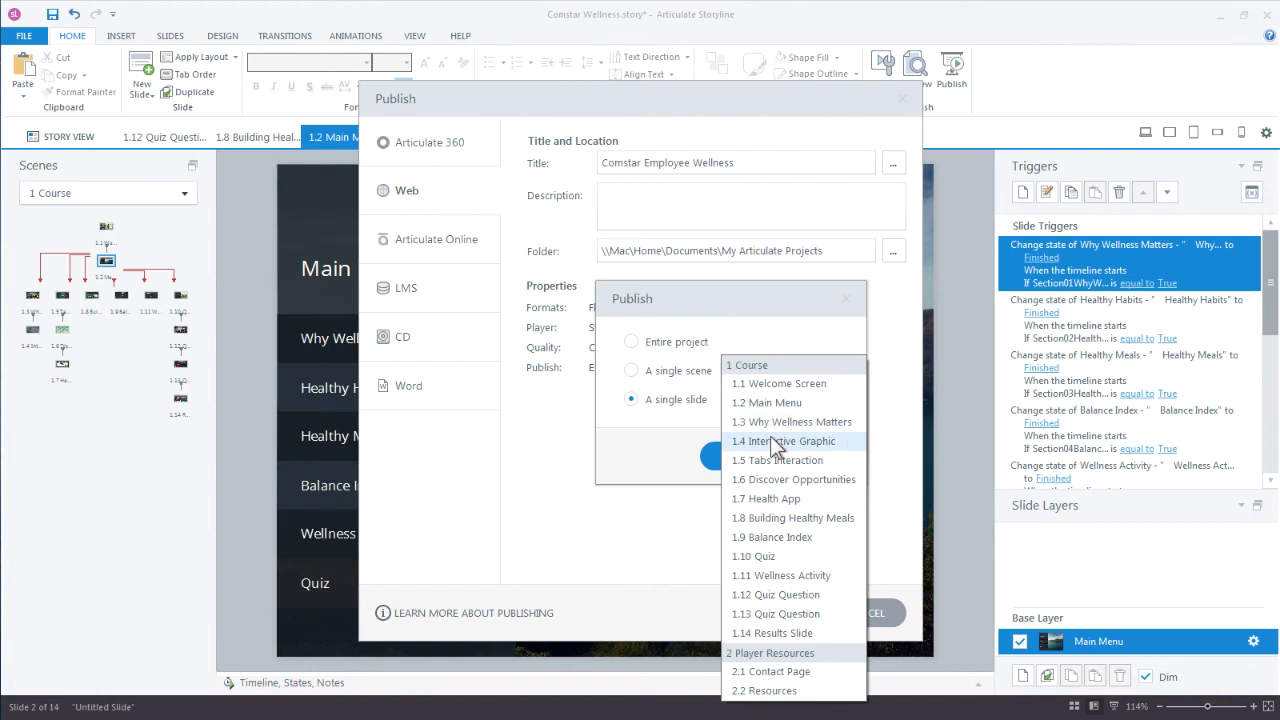
pyautogui.click(775, 441)
pyautogui.click(730, 456)
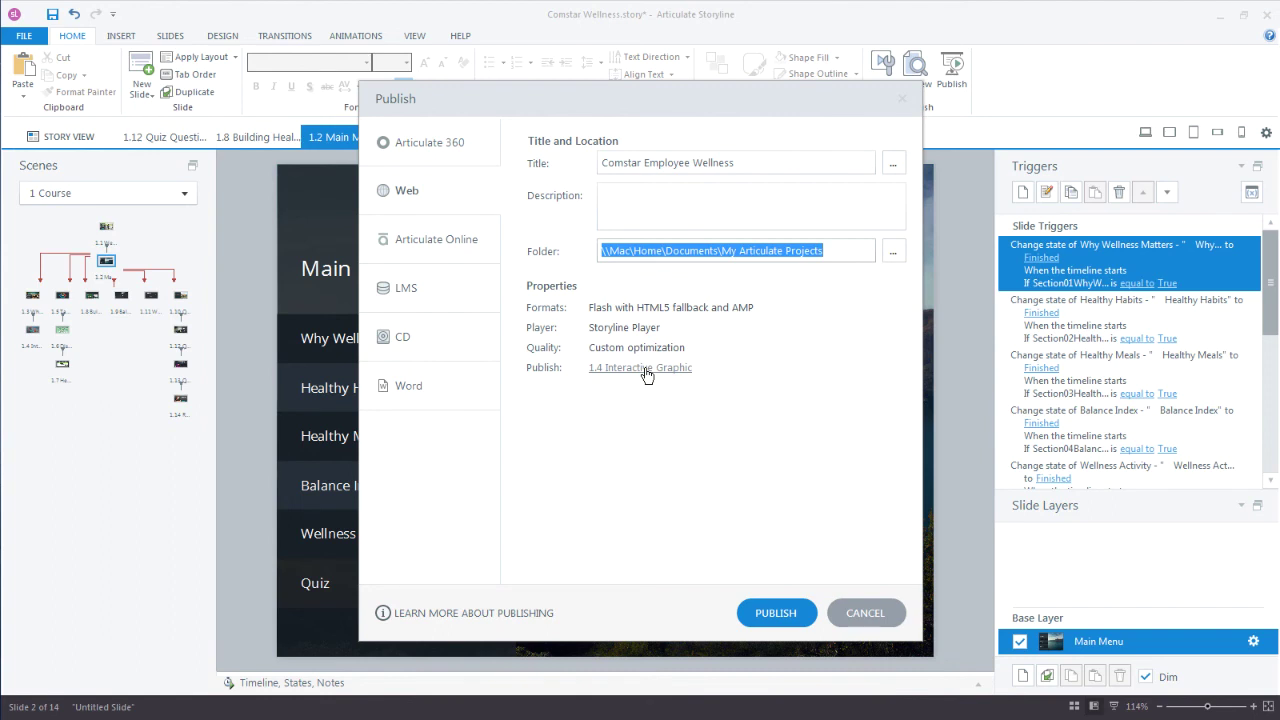
# Step: Publish Comstar Employee Wellness to the web and wait for the Publish Successful confirmation
pyautogui.click(751, 617)
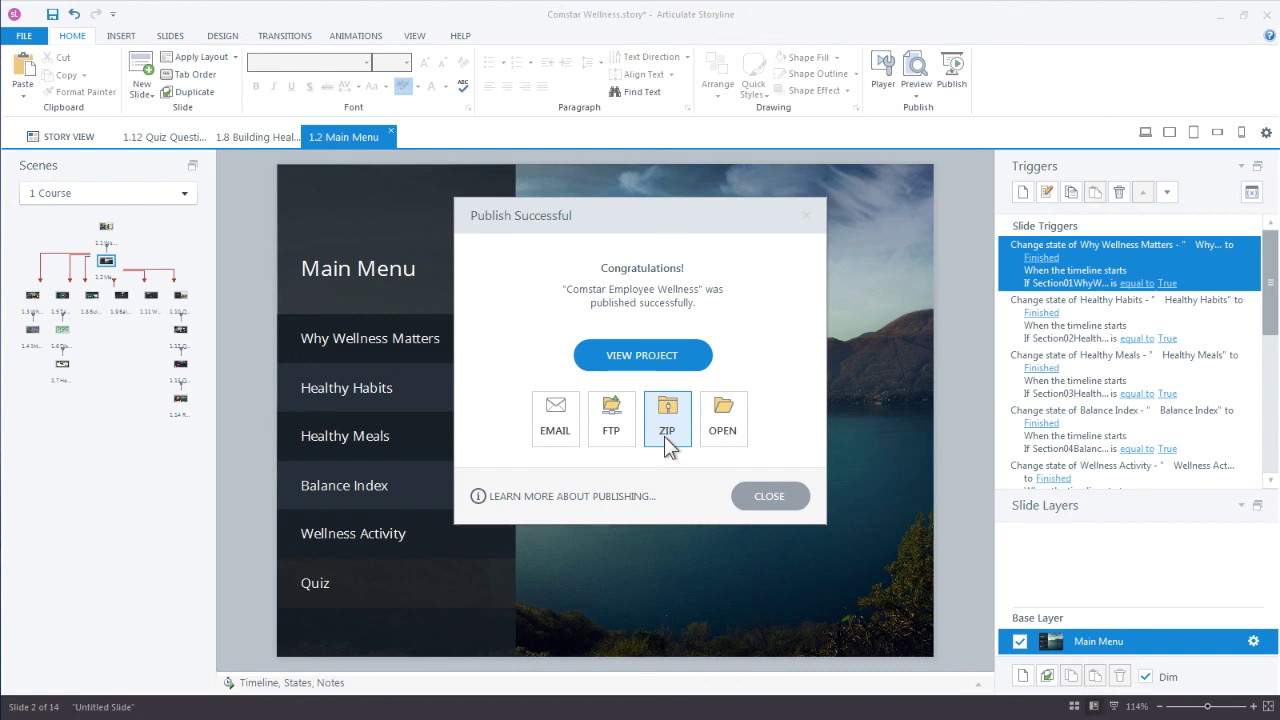
# Step: Open the COMS~FNW output folder and review its nine published files, including html5, mobile and story
pyautogui.click(723, 447)
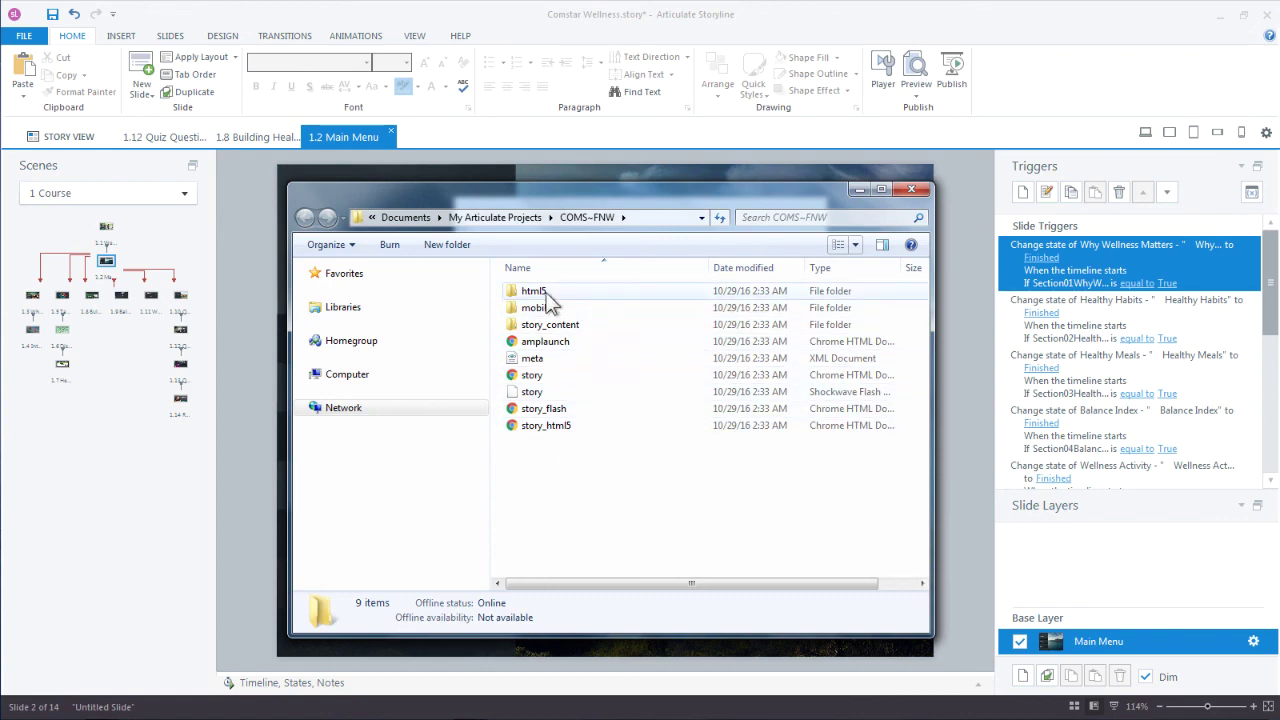
pyautogui.click(532, 377)
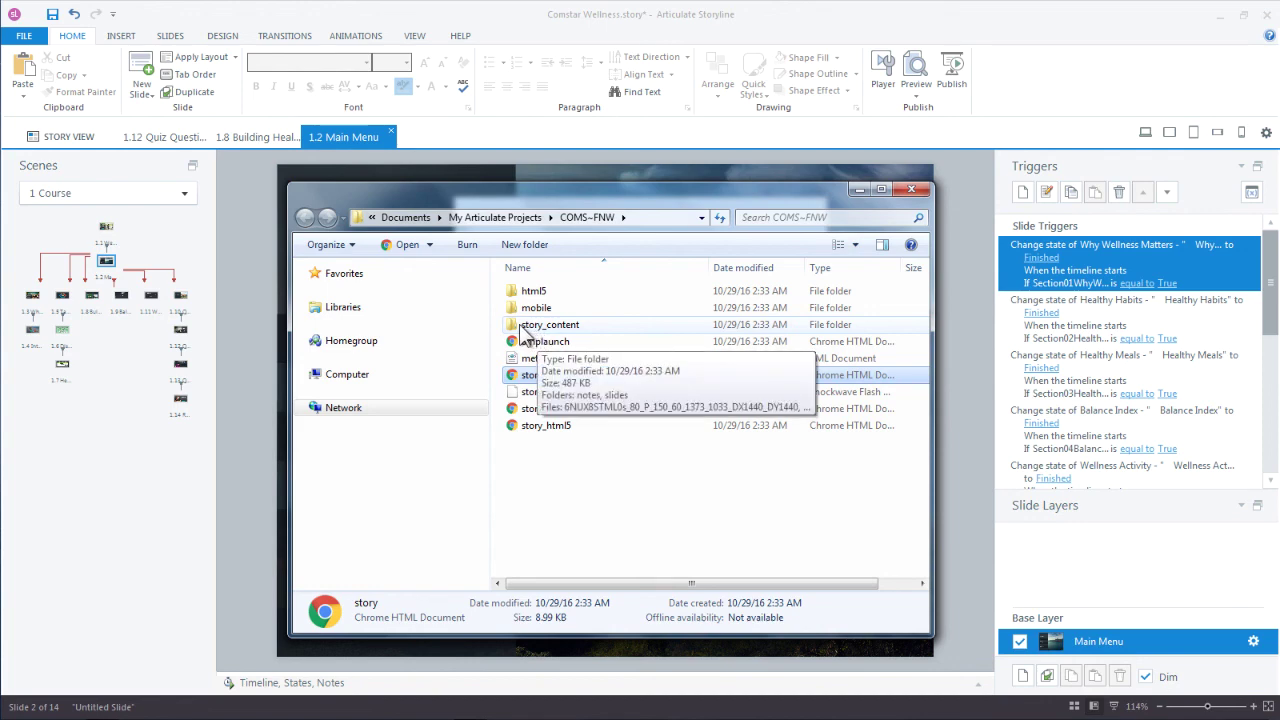
pyautogui.moveTo(625, 505); pyautogui.dragTo(531, 306)
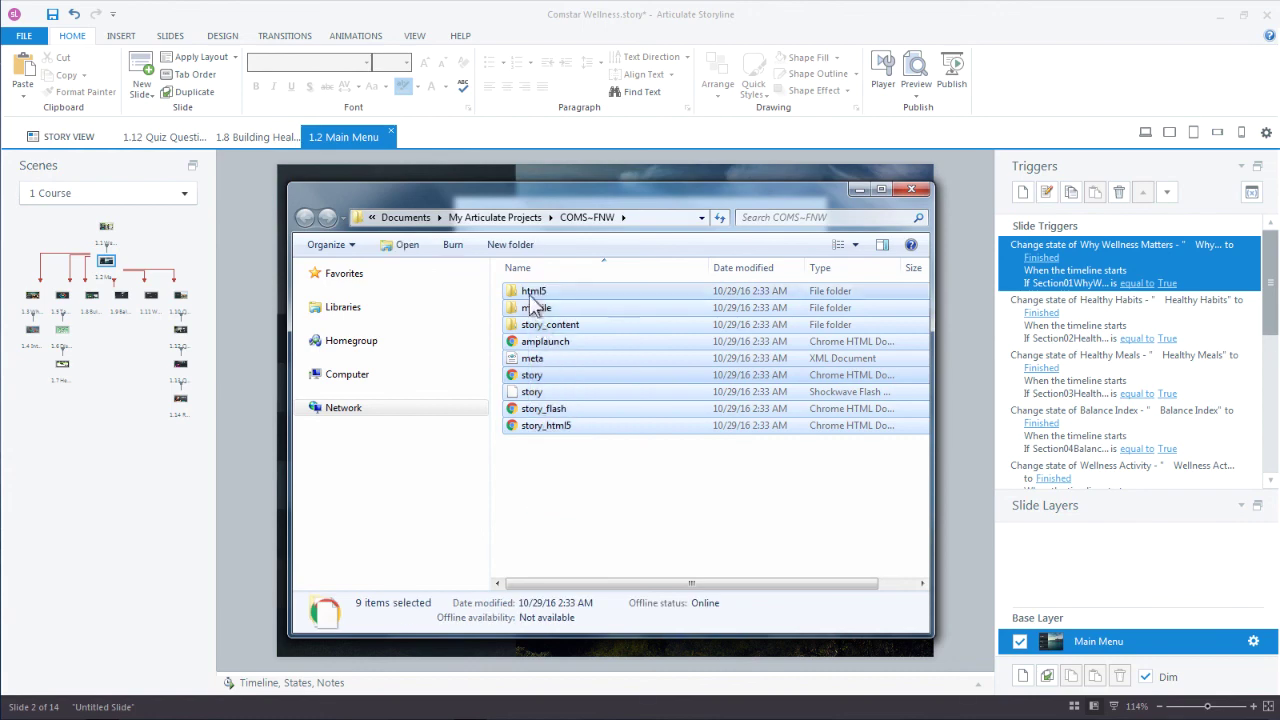
pyautogui.moveTo(559, 192); pyautogui.dragTo(558, 178)
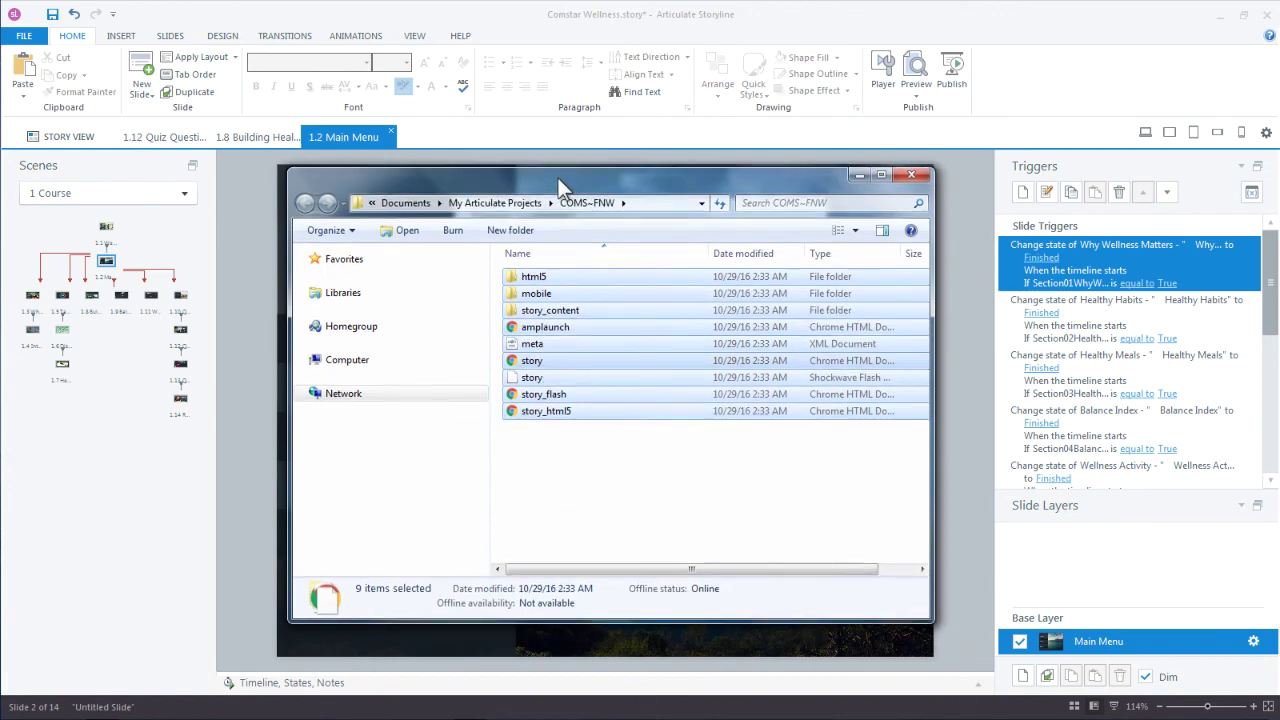
pyautogui.click(580, 436)
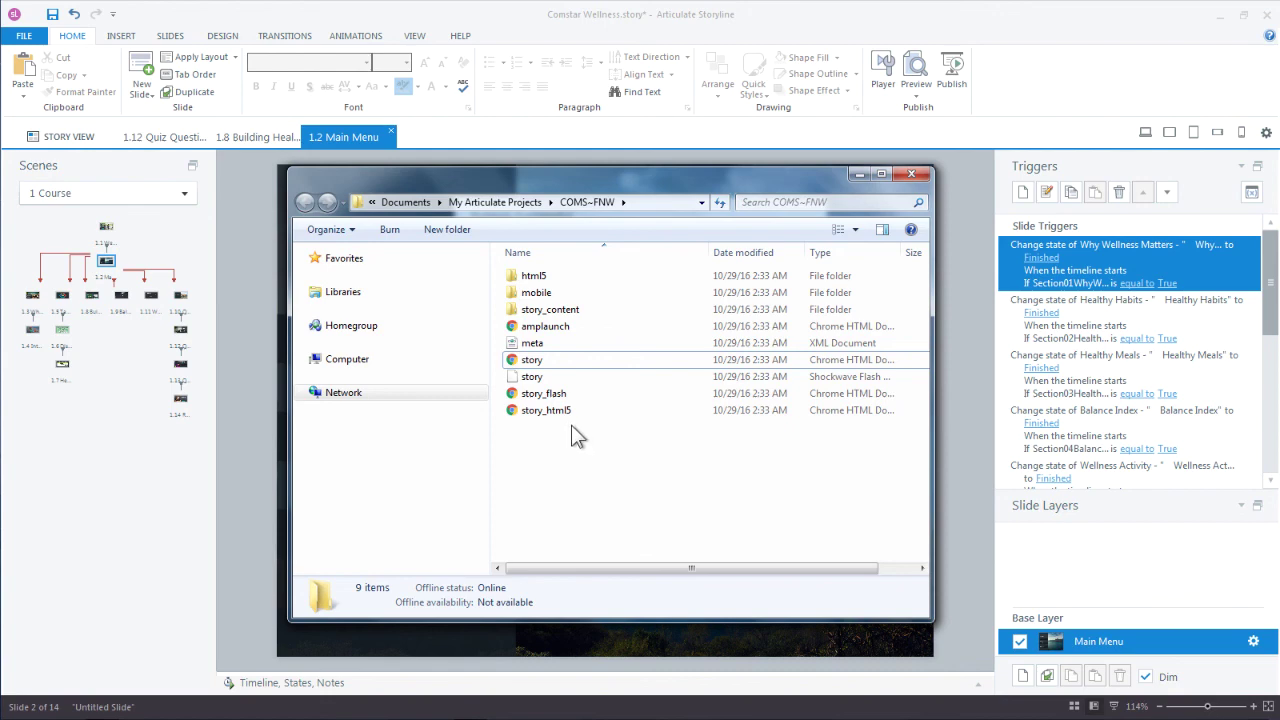
pyautogui.moveTo(614, 463); pyautogui.dragTo(540, 272)
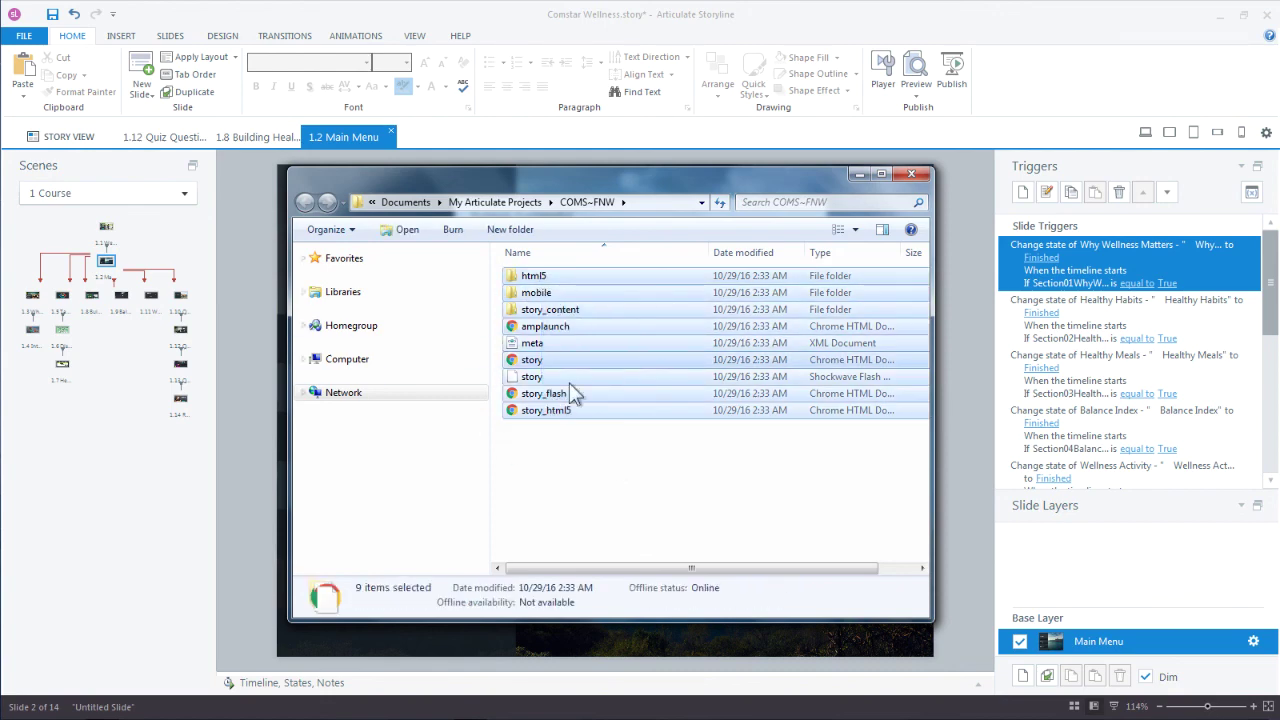
pyautogui.click(566, 457)
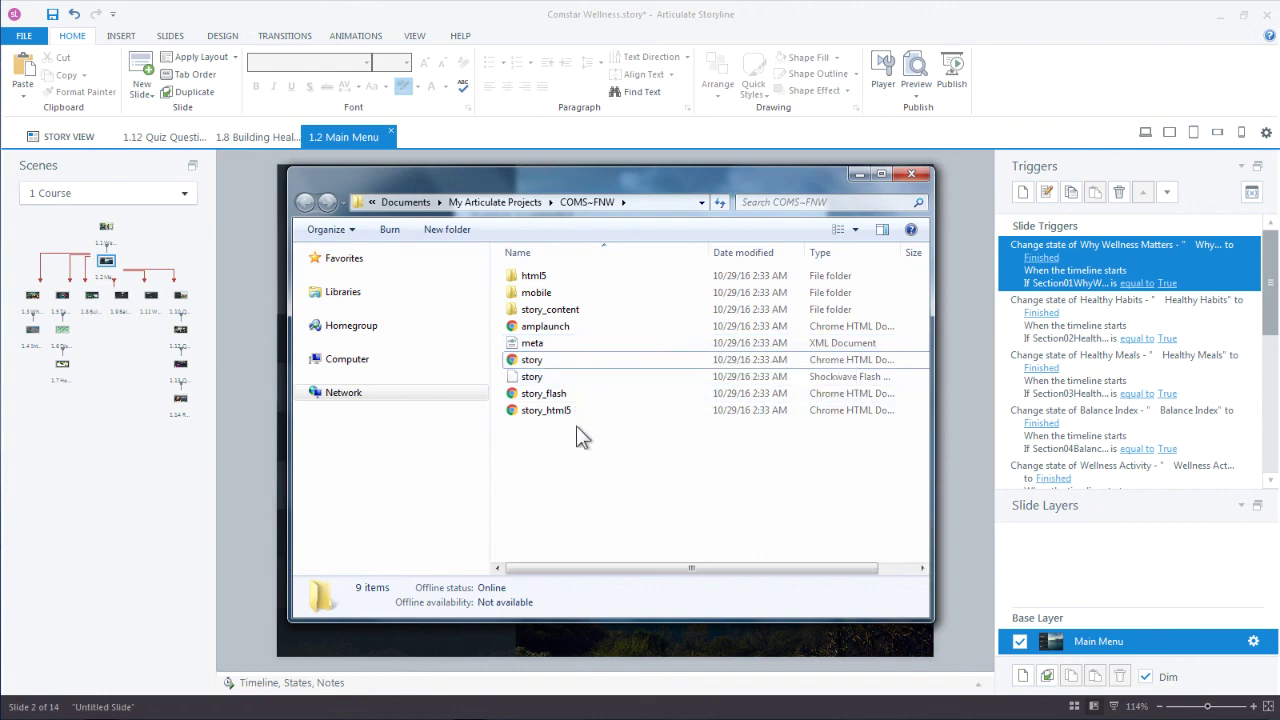
# Step: Close the COMS~FNW Explorer window to return to the Publish Successful dialog
pyautogui.click(911, 174)
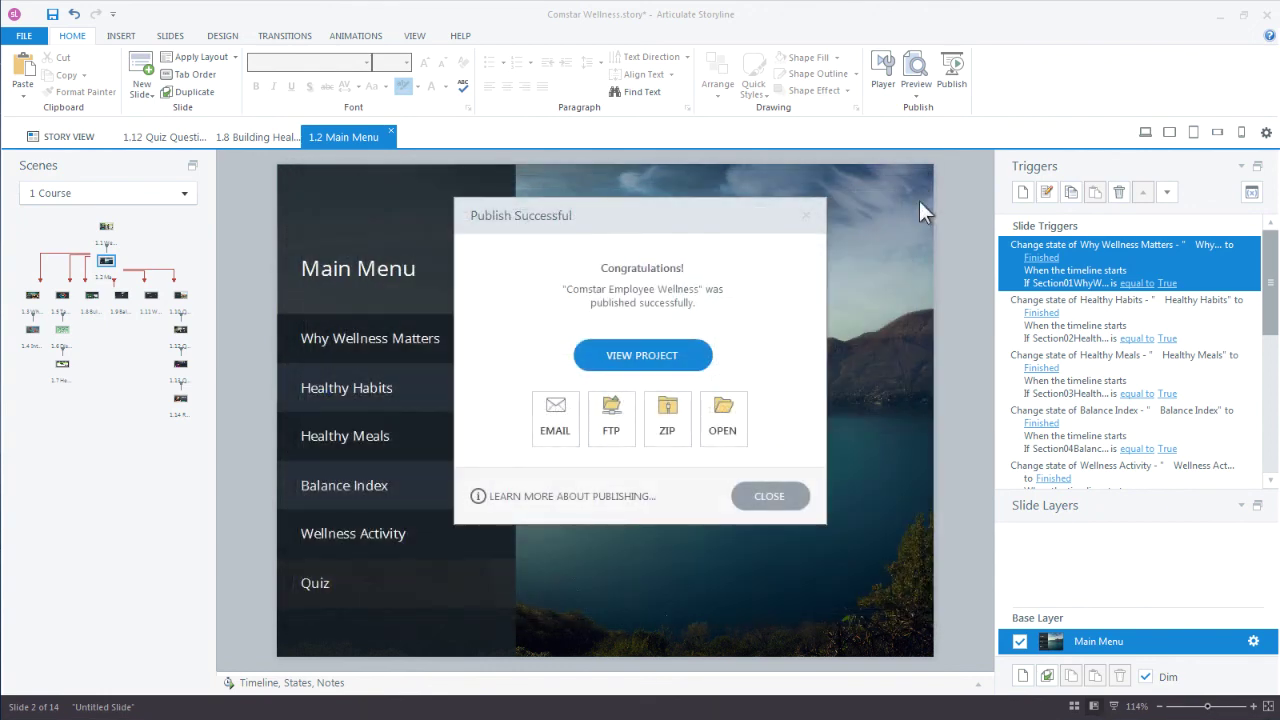